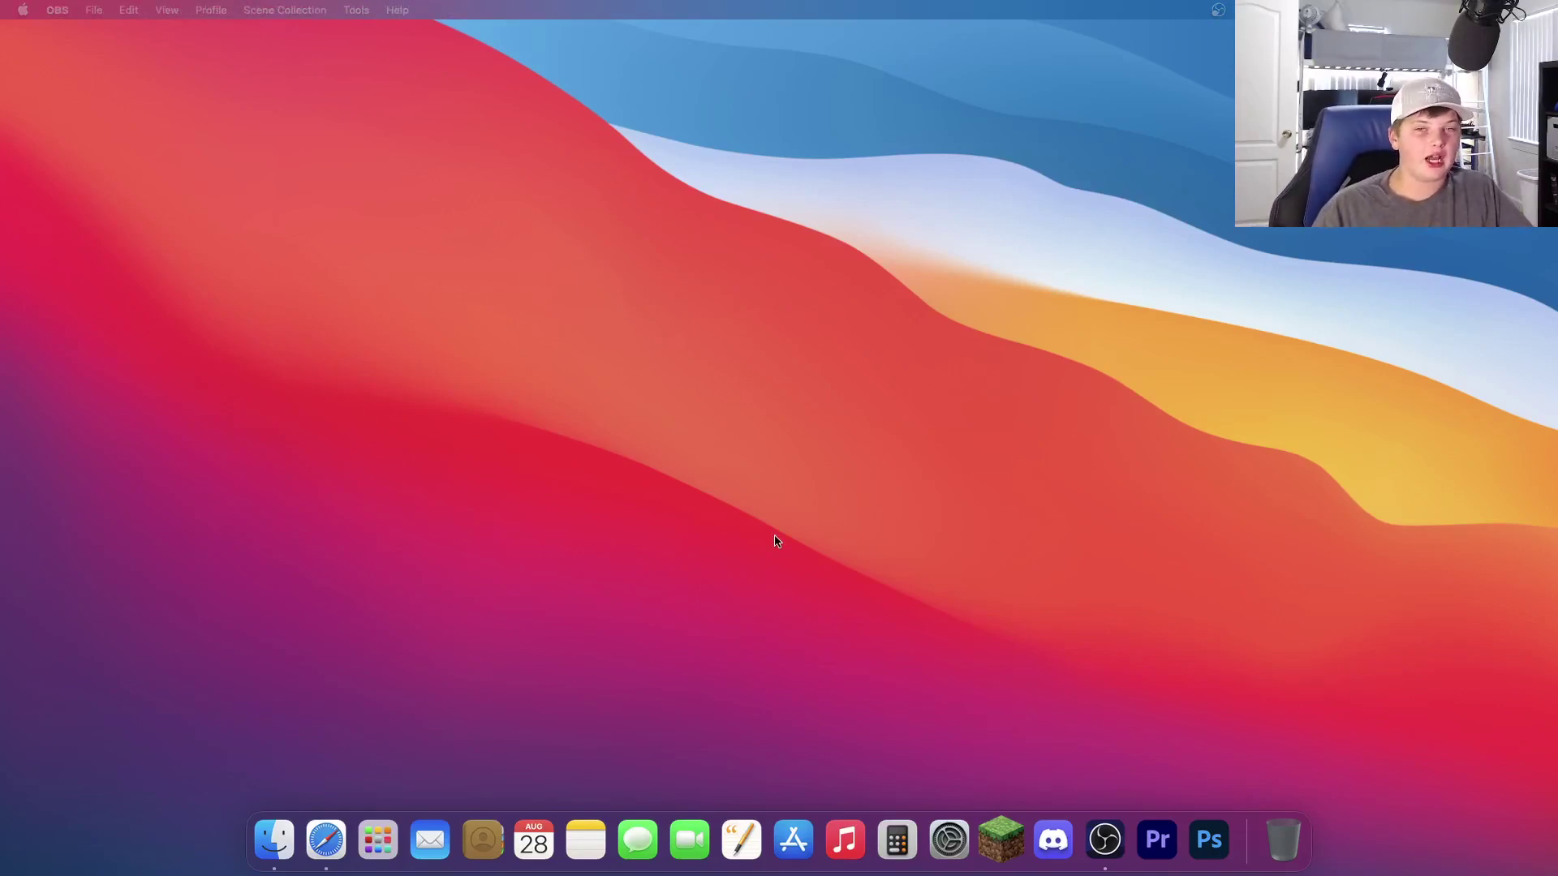
# Open Minecraft Launcher, start a new installation and browse the Version dropdown list
pyautogui.click(1002, 840)
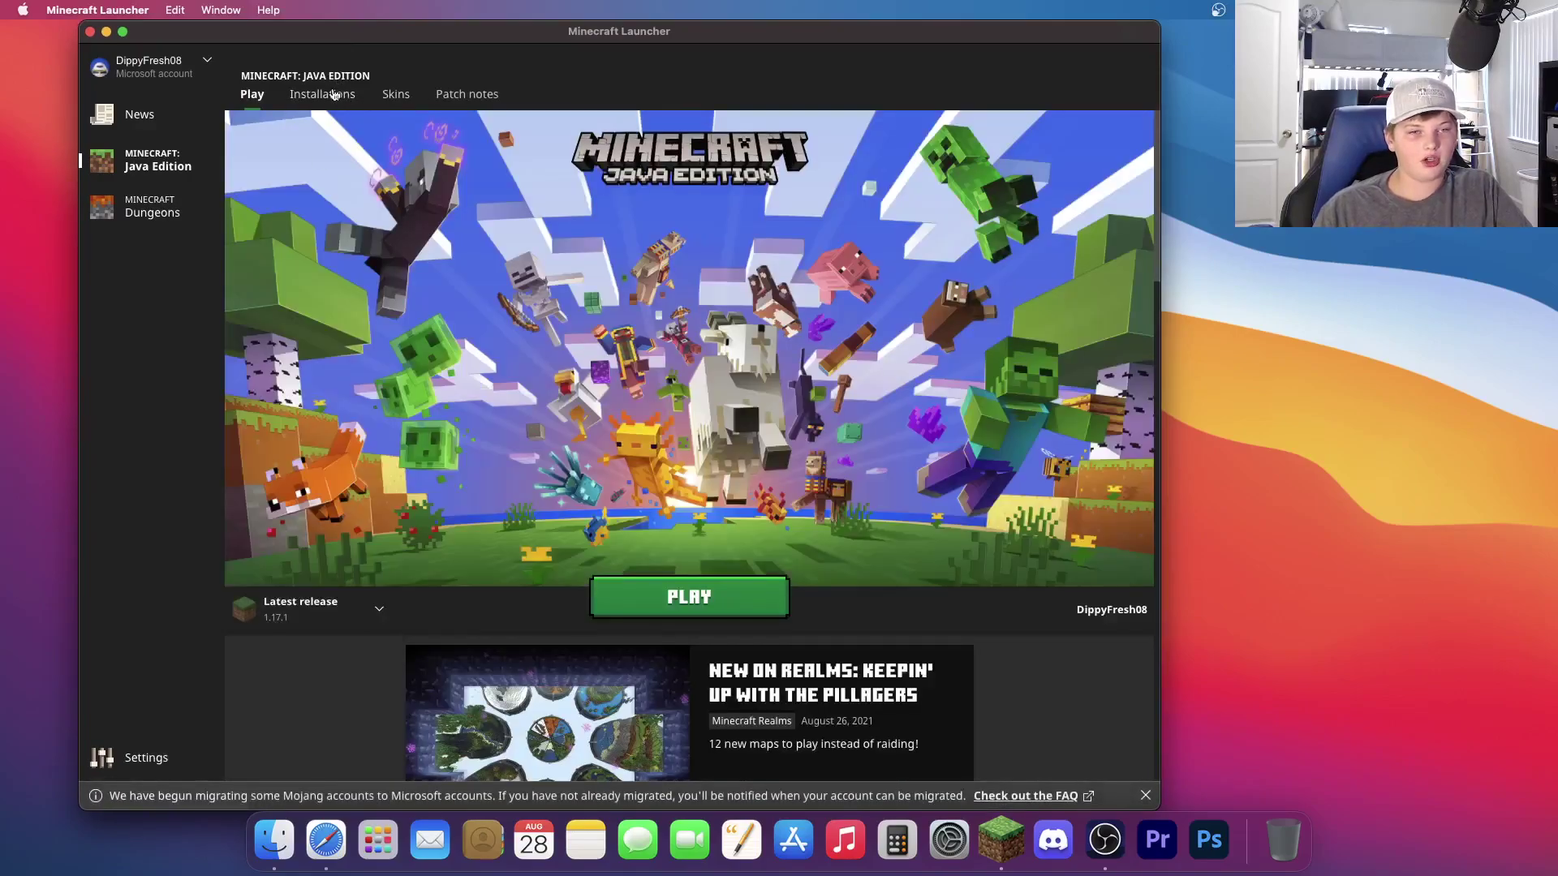
pyautogui.click(334, 95)
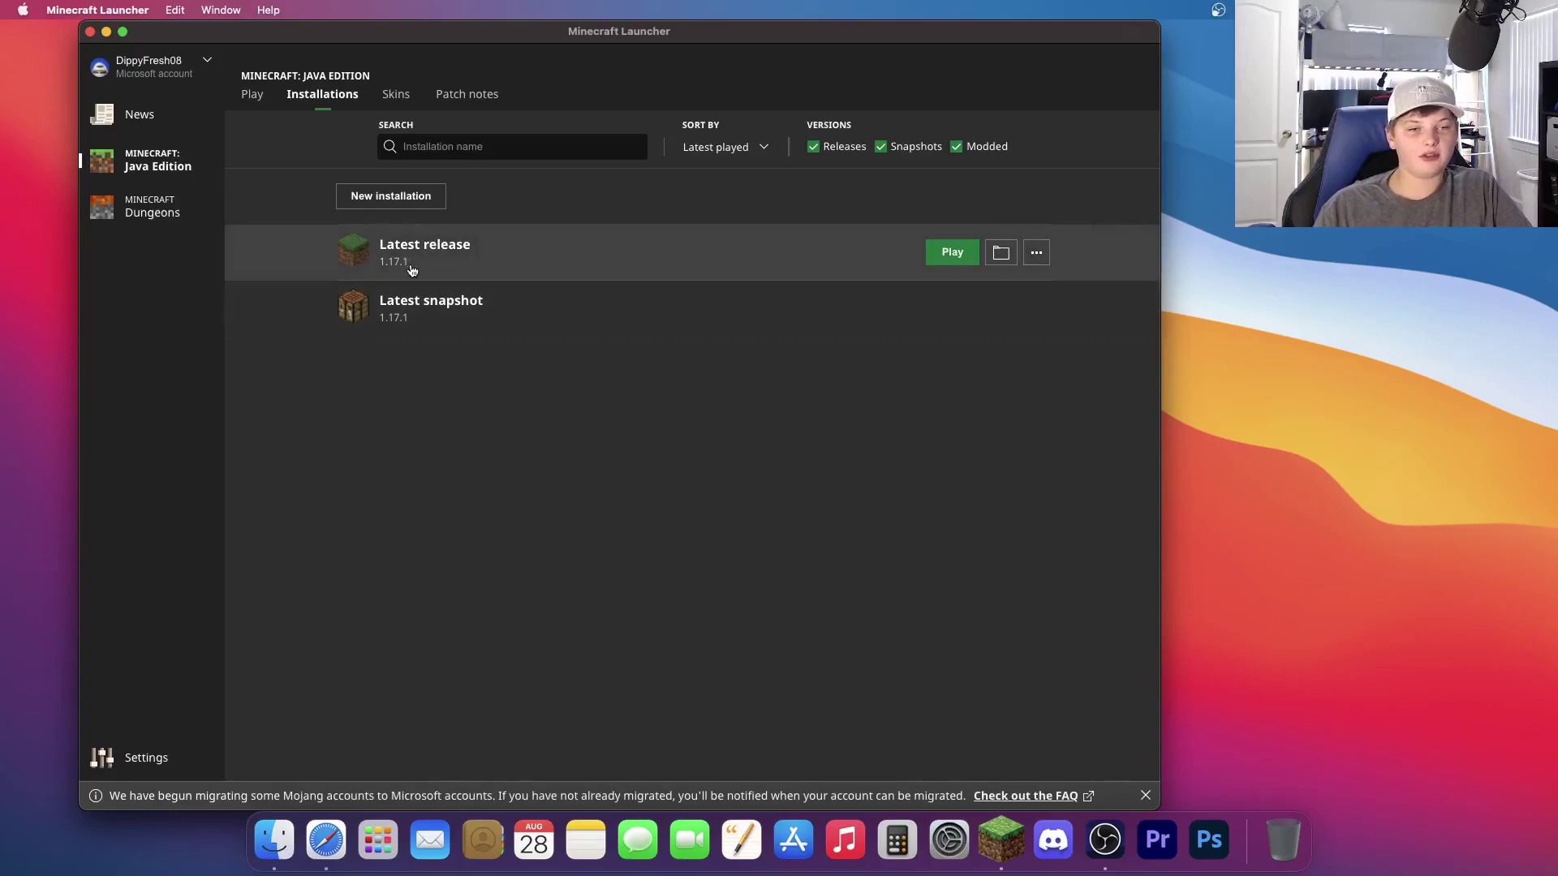
pyautogui.click(426, 197)
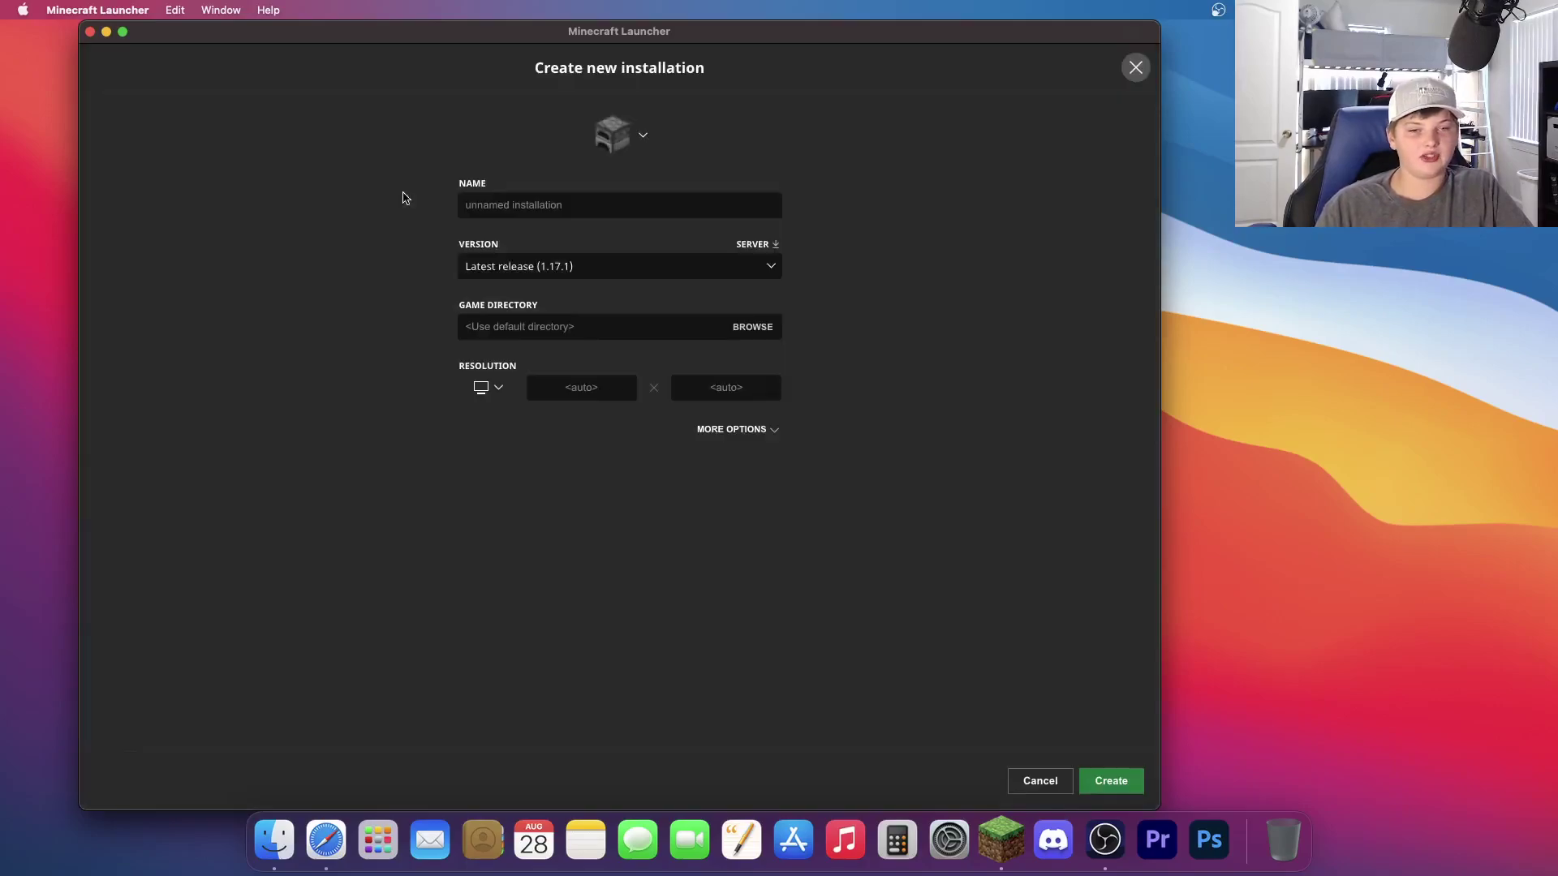
pyautogui.click(761, 264)
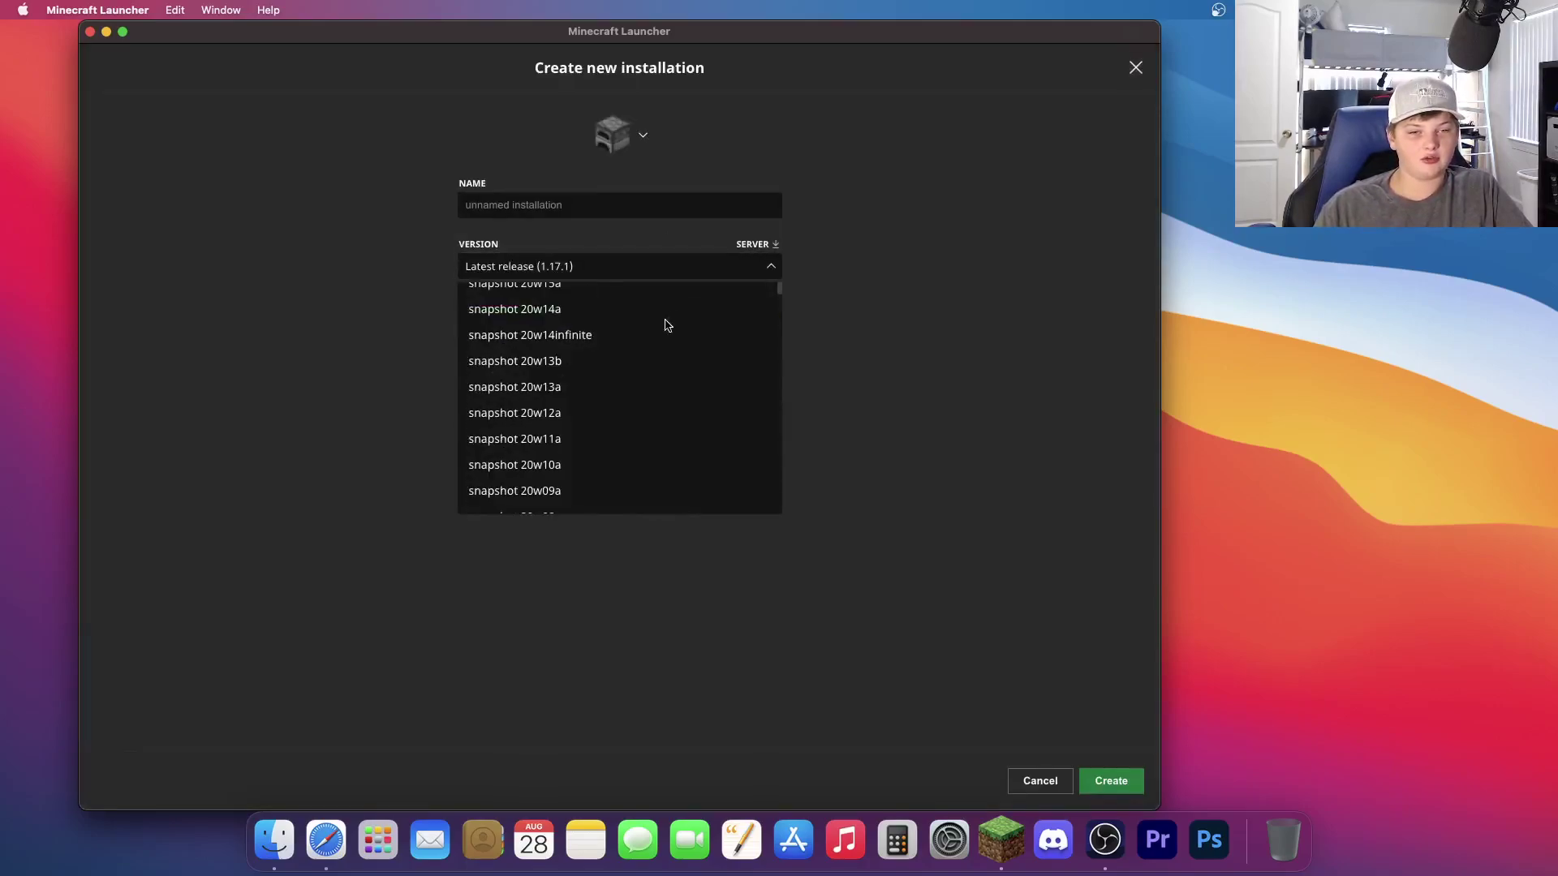
pyautogui.scroll(-15, 657, 357)
pyautogui.scroll(-10, 649, 390)
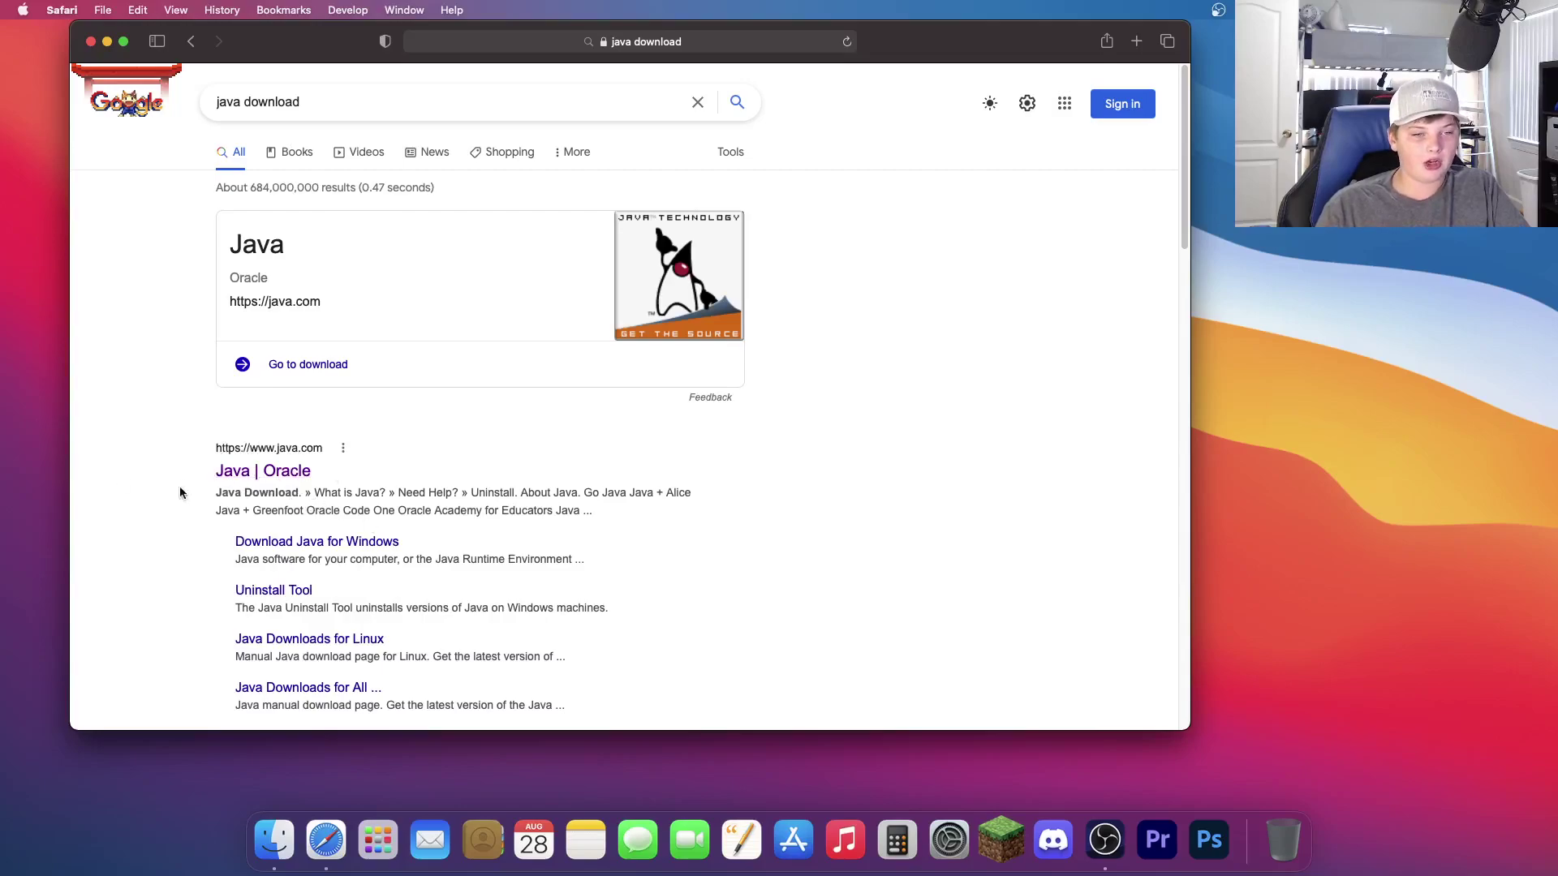
# Download jre-8u301-macosx-x64.dmg from java.com and drag it onto the desktop
pyautogui.click(261, 474)
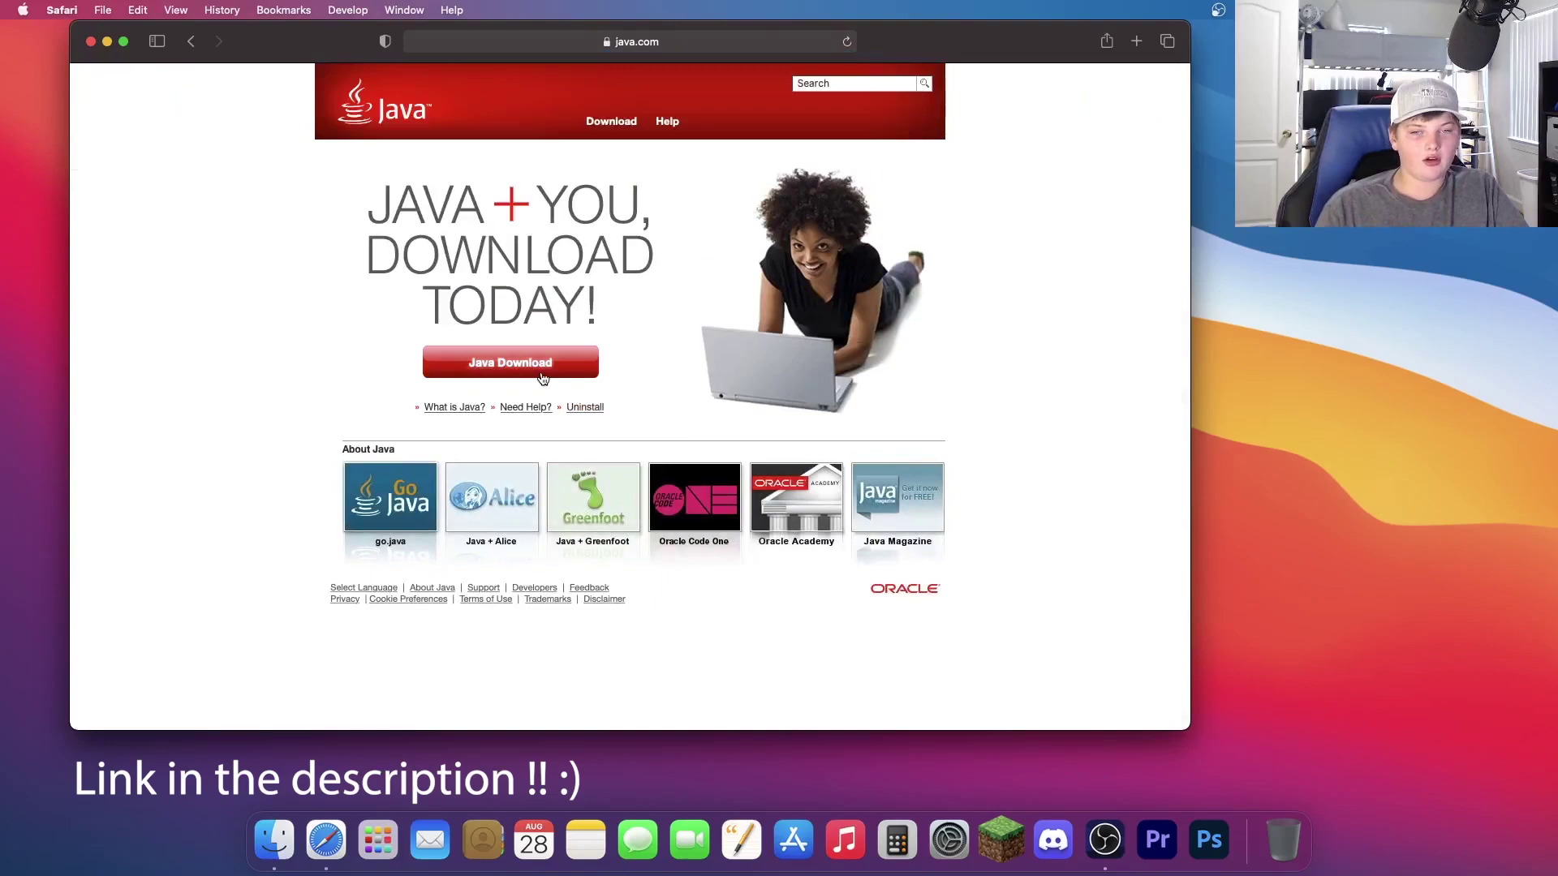
pyautogui.click(519, 364)
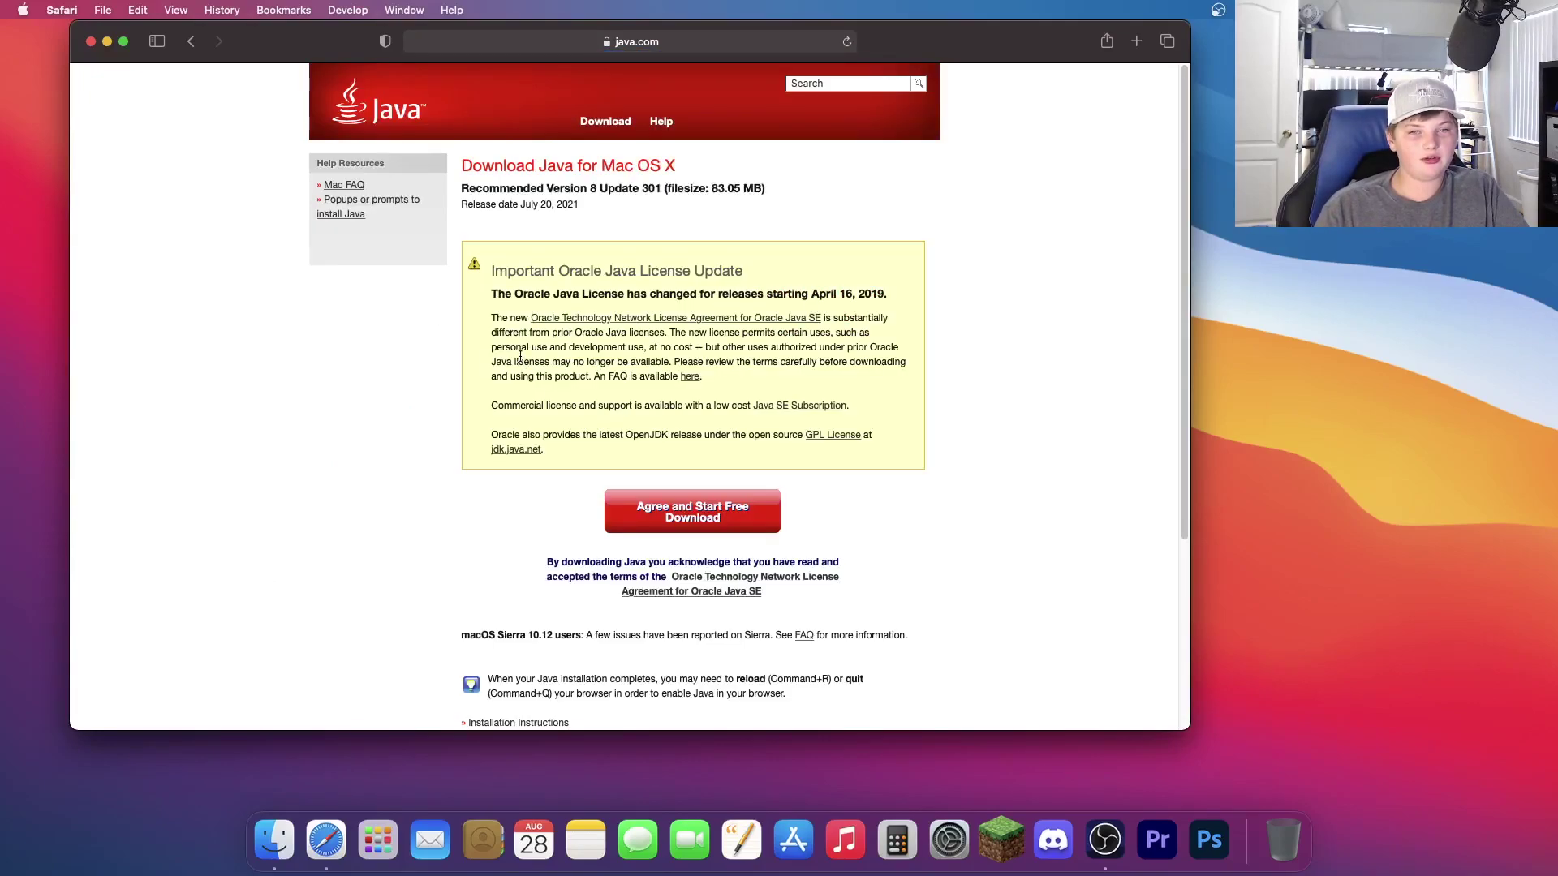
pyautogui.click(602, 121)
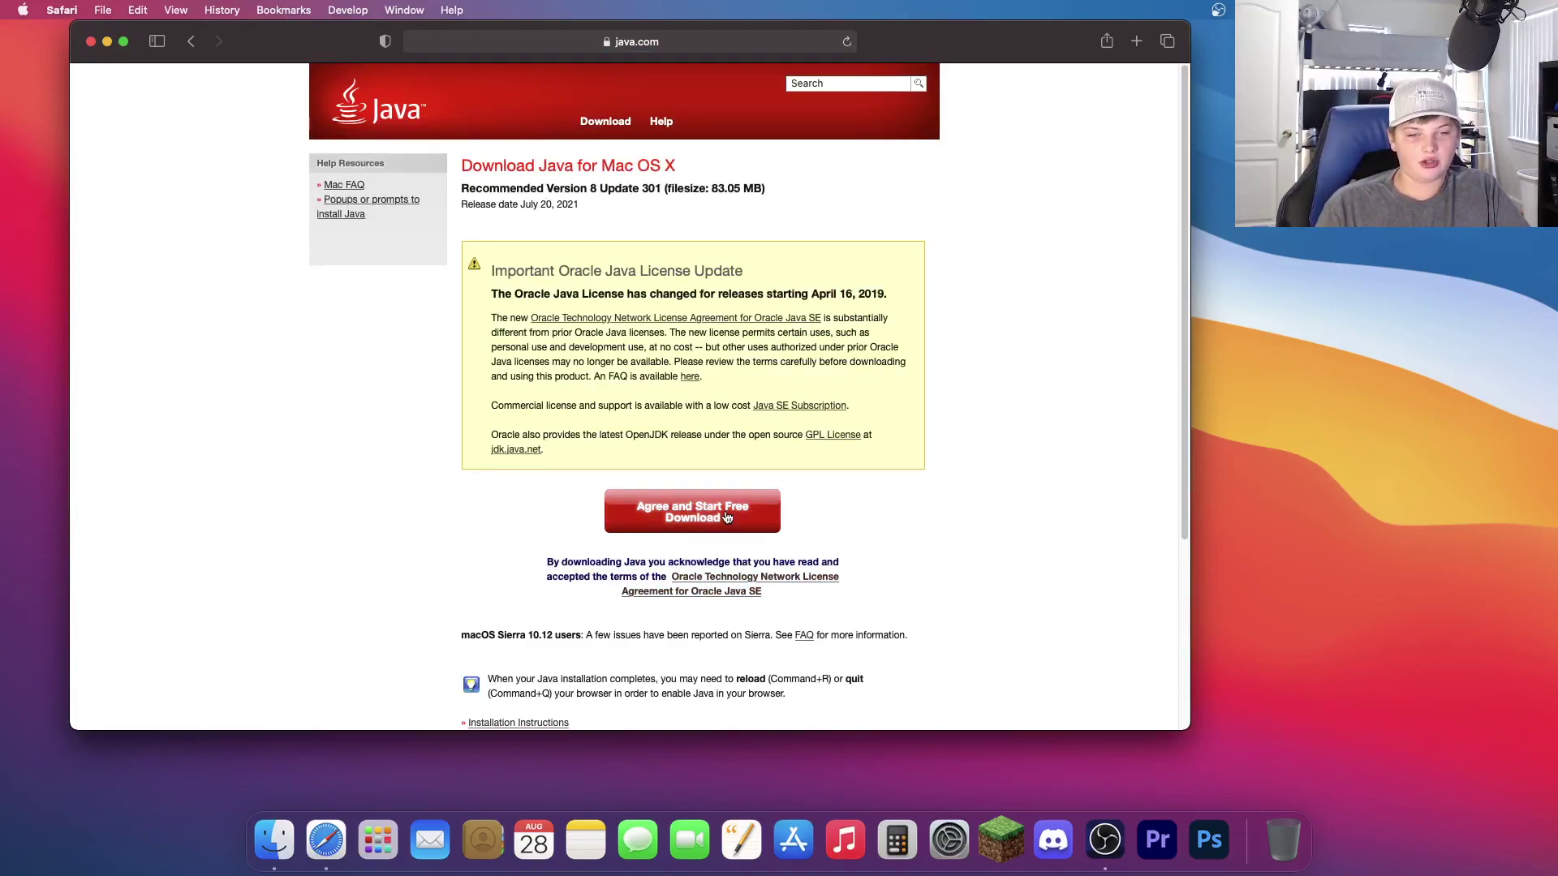
pyautogui.click(717, 512)
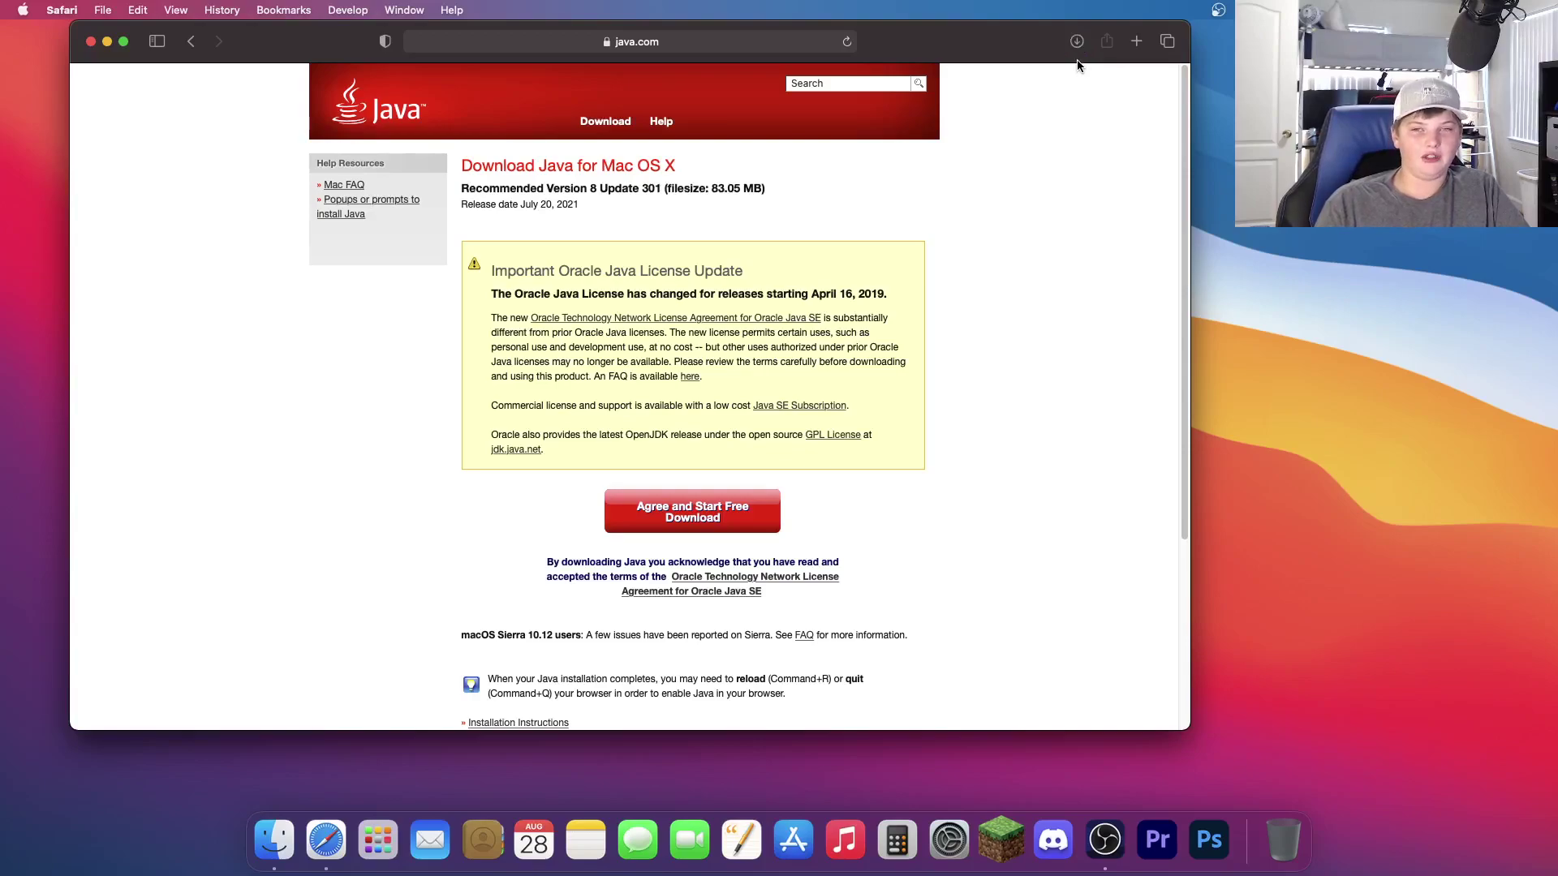
pyautogui.click(1077, 46)
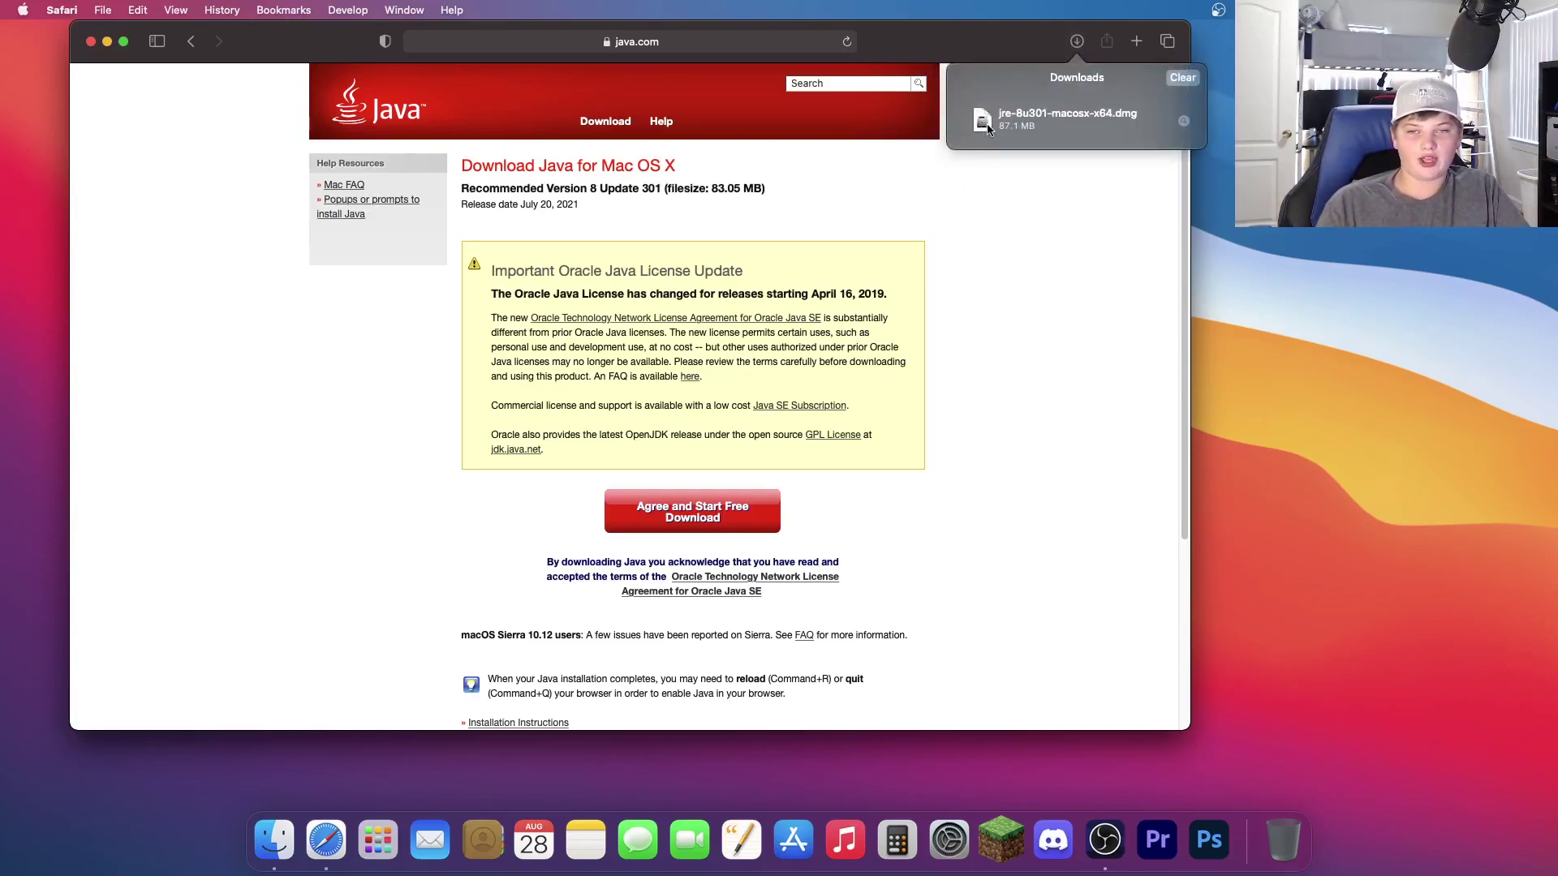
pyautogui.moveTo(982, 126)
pyautogui.mouseDown()
pyautogui.moveTo(1217, 97)
pyautogui.moveTo(1221, 81)
pyautogui.moveTo(1266, 347)
pyautogui.mouseUp()
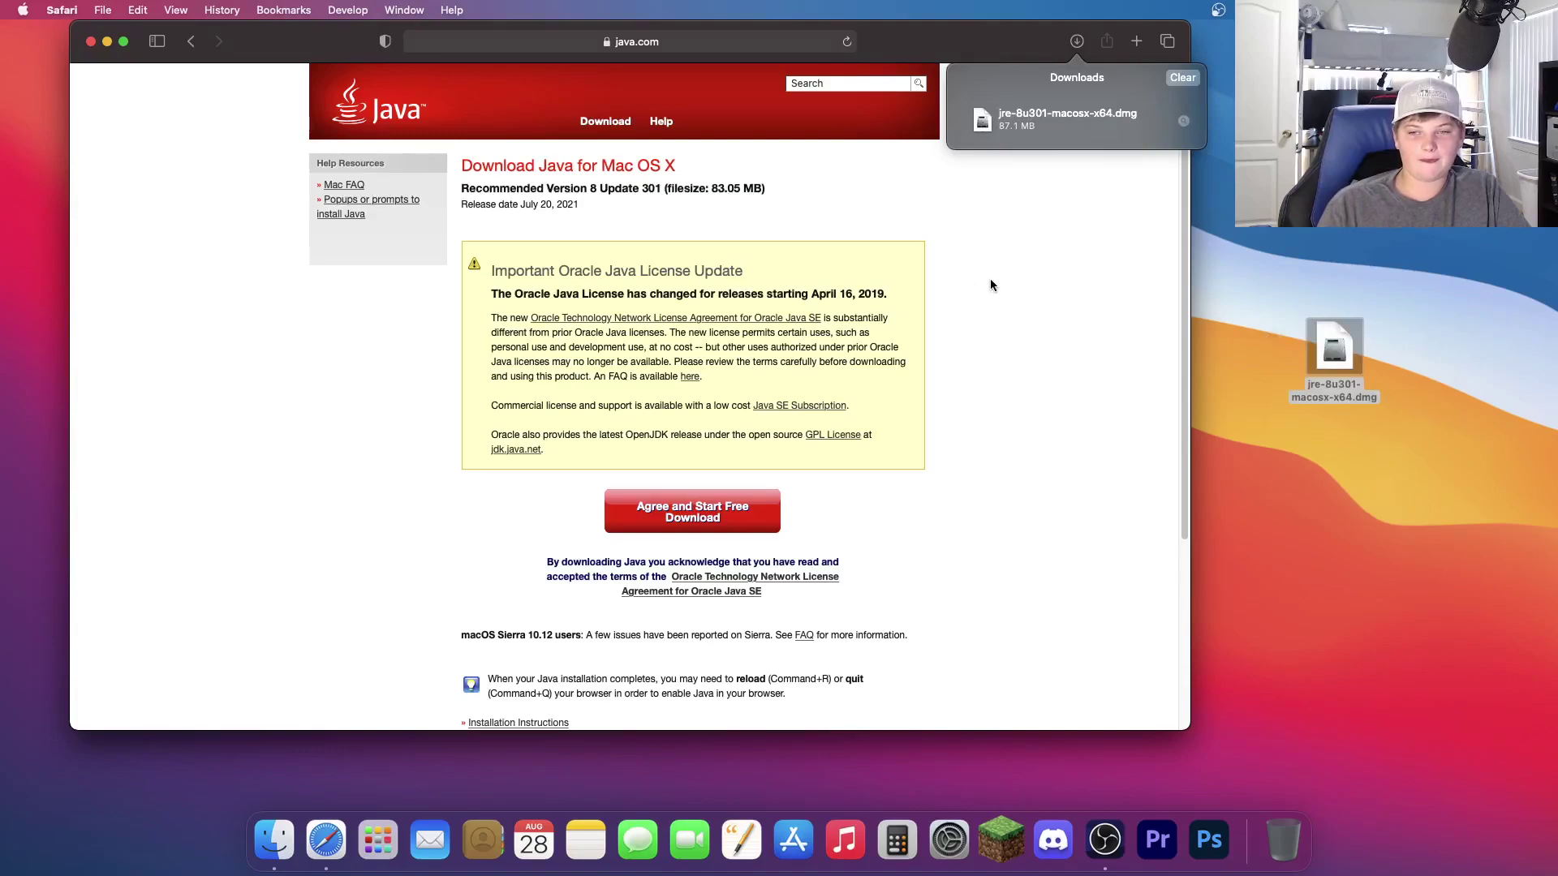
# Mount the Java dmg from the desktop and launch the Java 8 Update 301 package
pyautogui.click(106, 41)
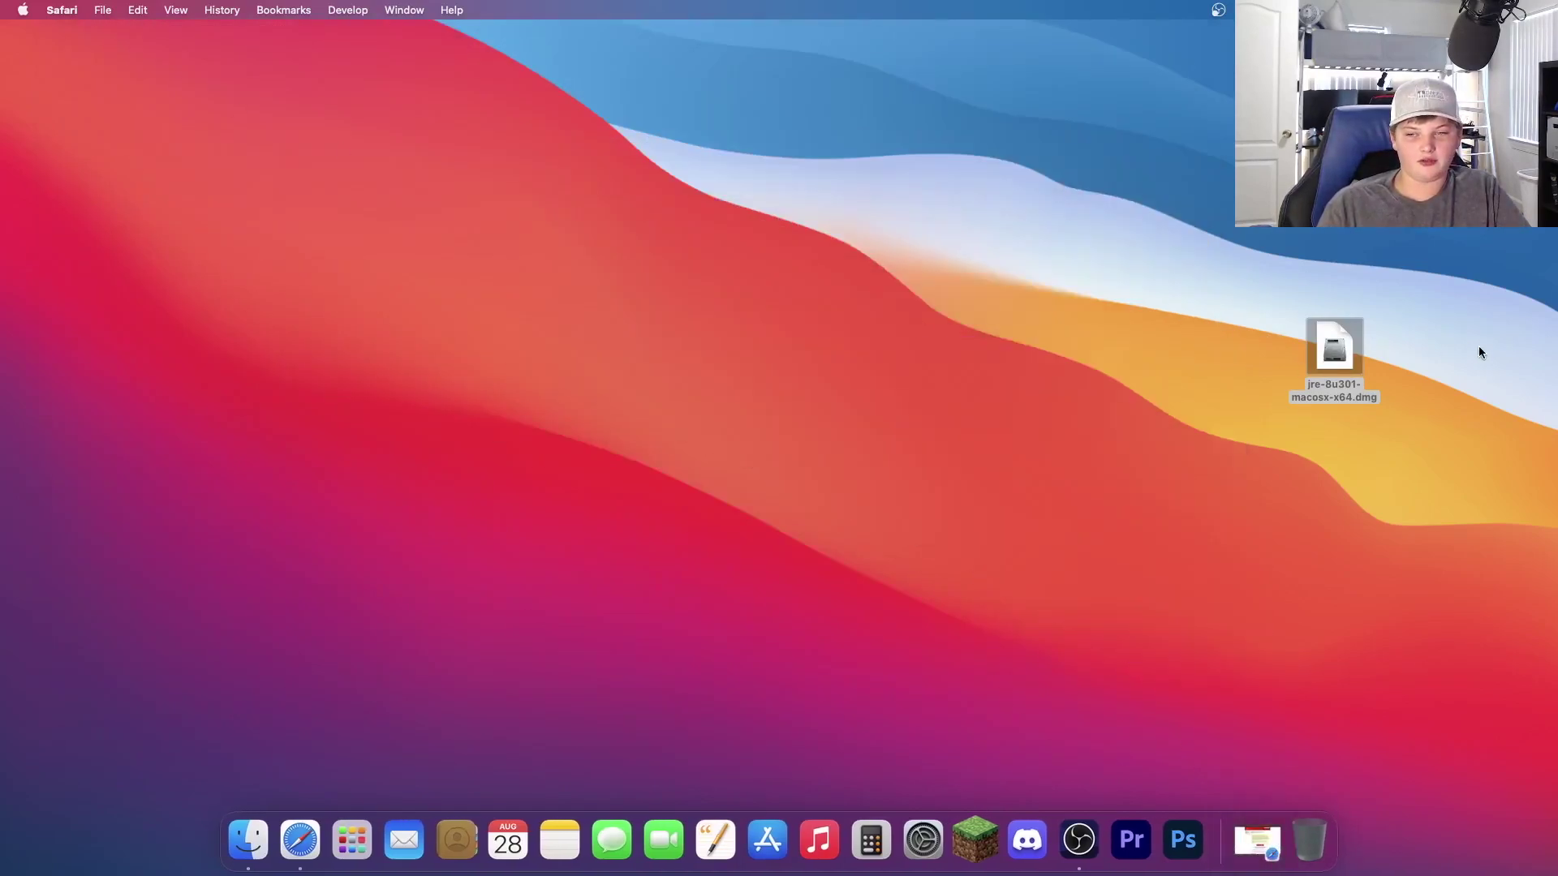
pyautogui.moveTo(1354, 349); pyautogui.dragTo(621, 167)
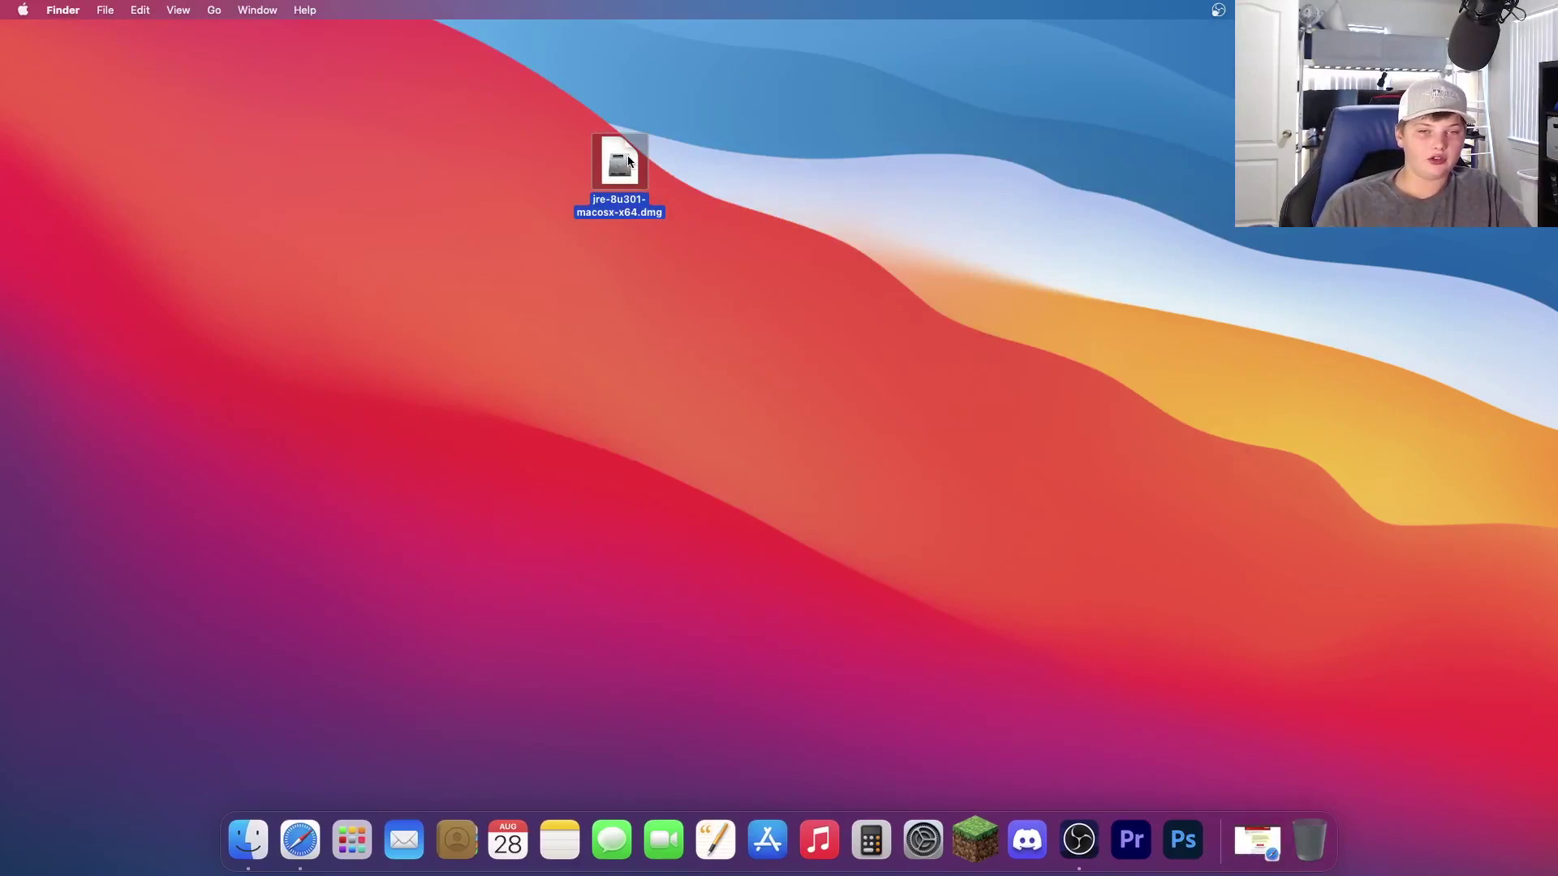
pyautogui.doubleClick(628, 162)
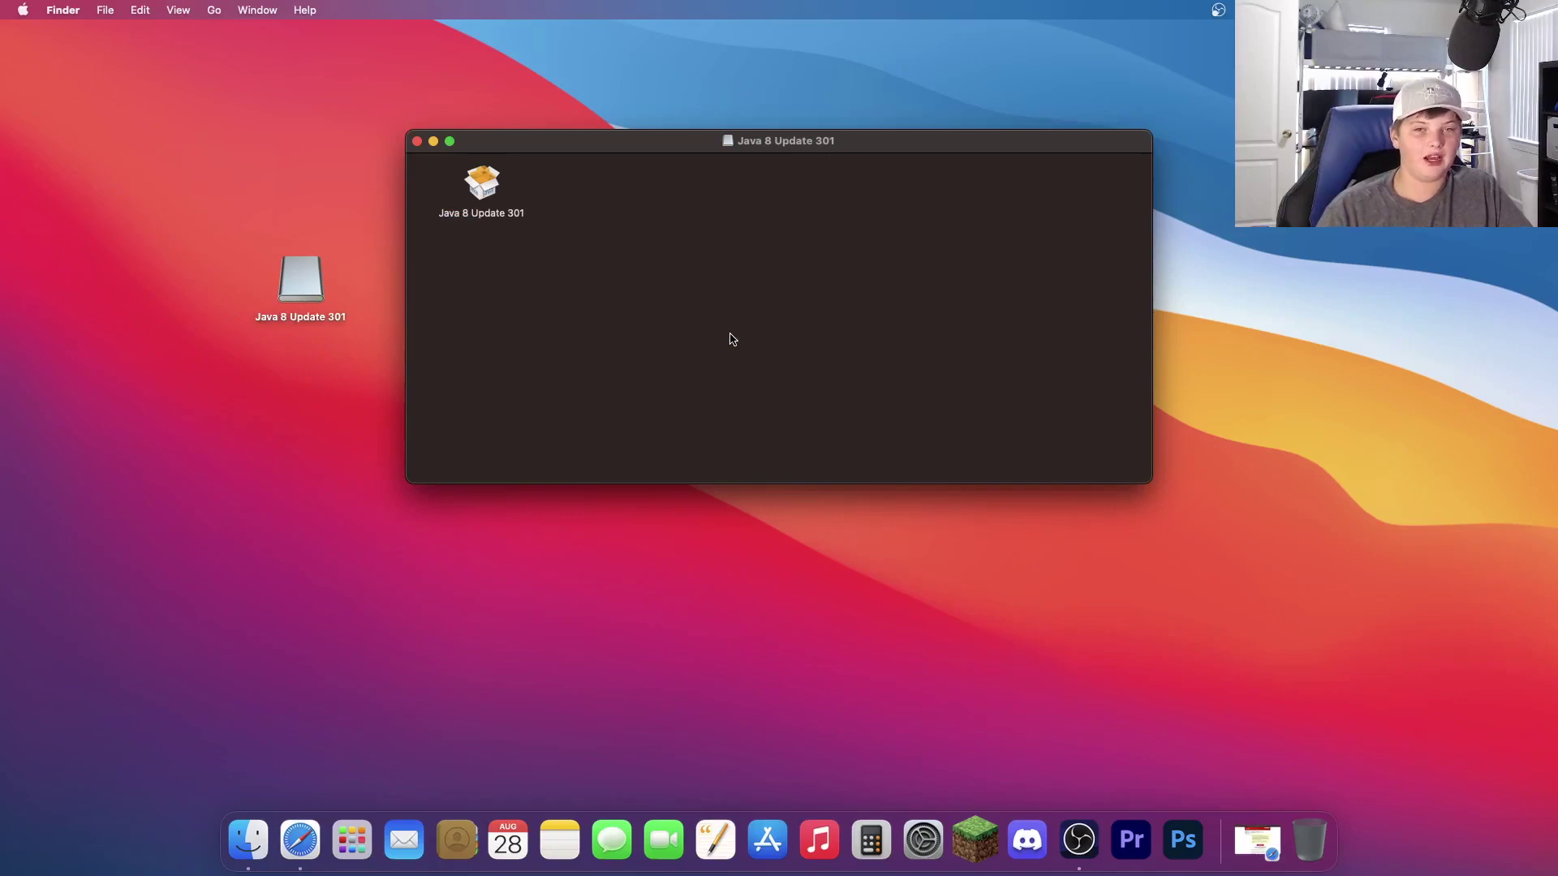
pyautogui.moveTo(568, 140)
pyautogui.mouseDown()
pyautogui.moveTo(656, 212)
pyautogui.moveTo(529, 246)
pyautogui.mouseUp()
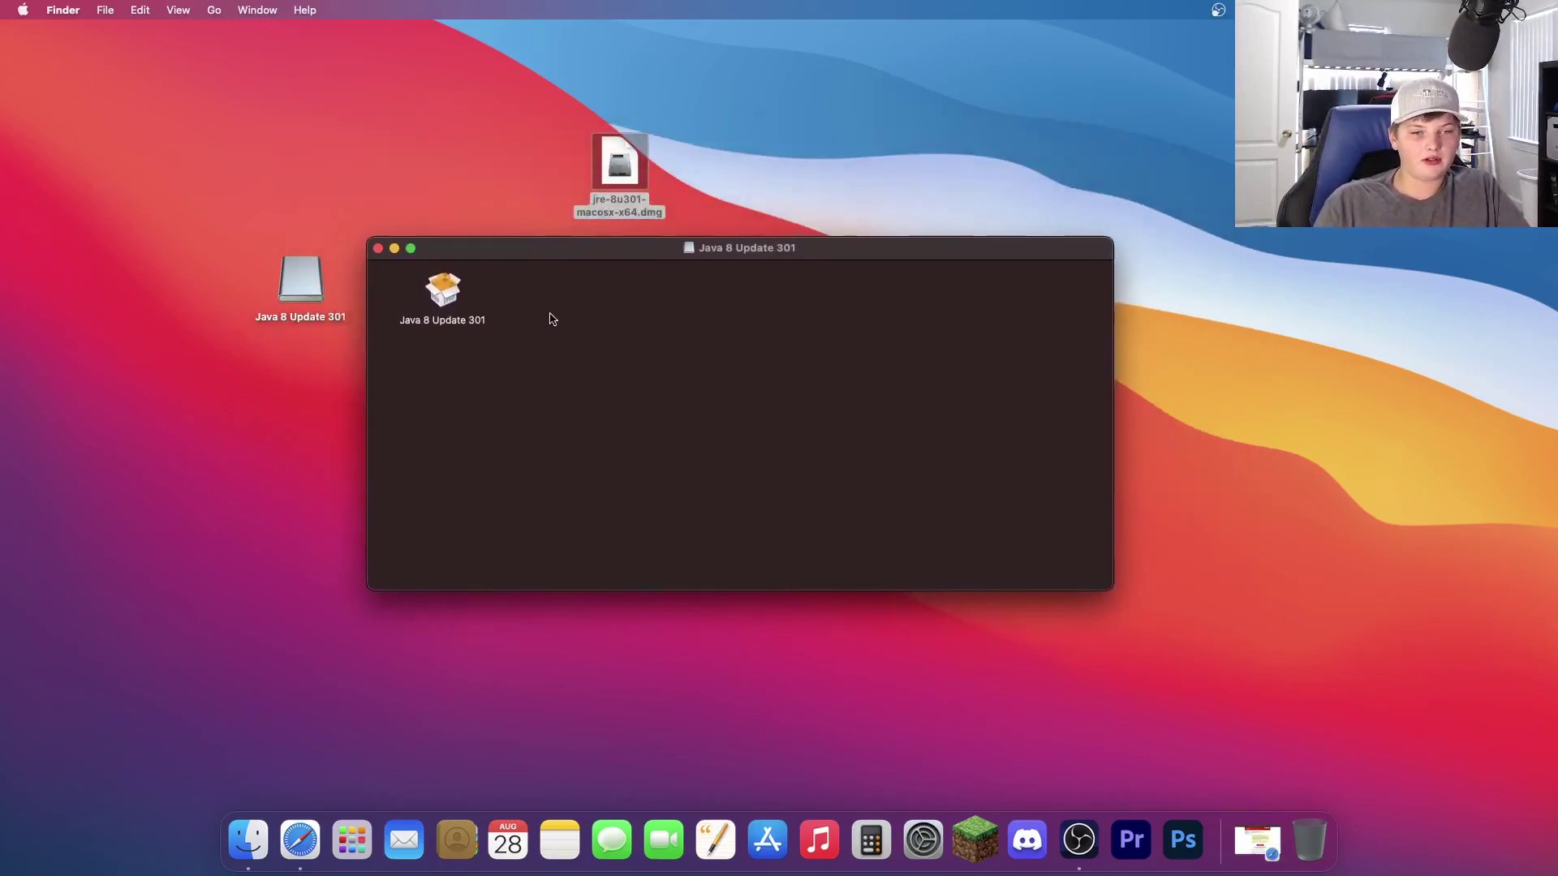
pyautogui.doubleClick(448, 292)
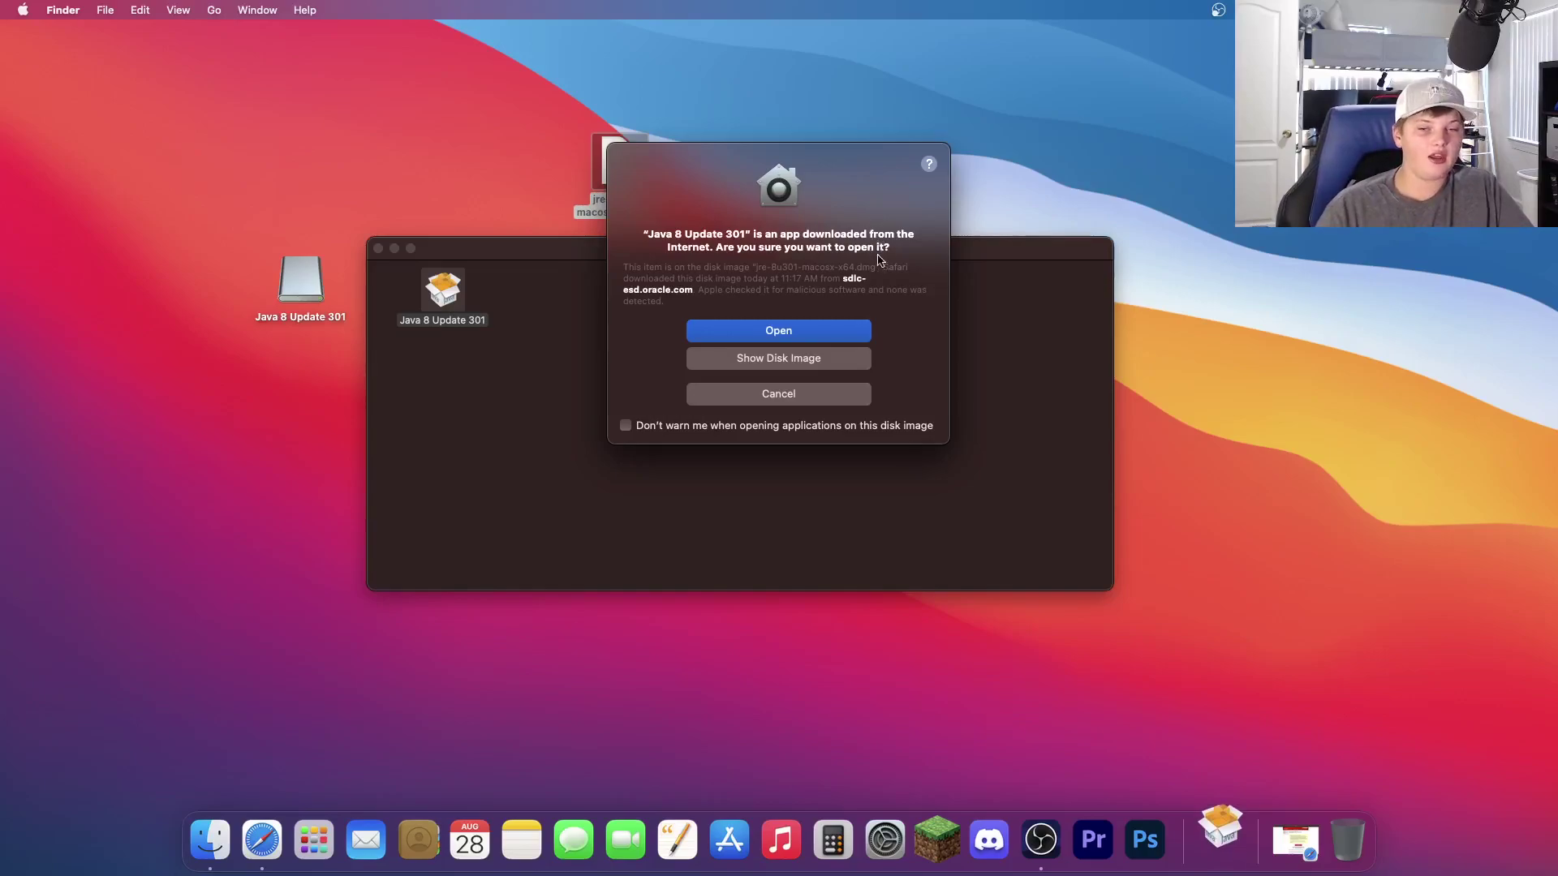
# Install Java 8 Update 301, authorizing with the account password, then close the installer
pyautogui.click(814, 330)
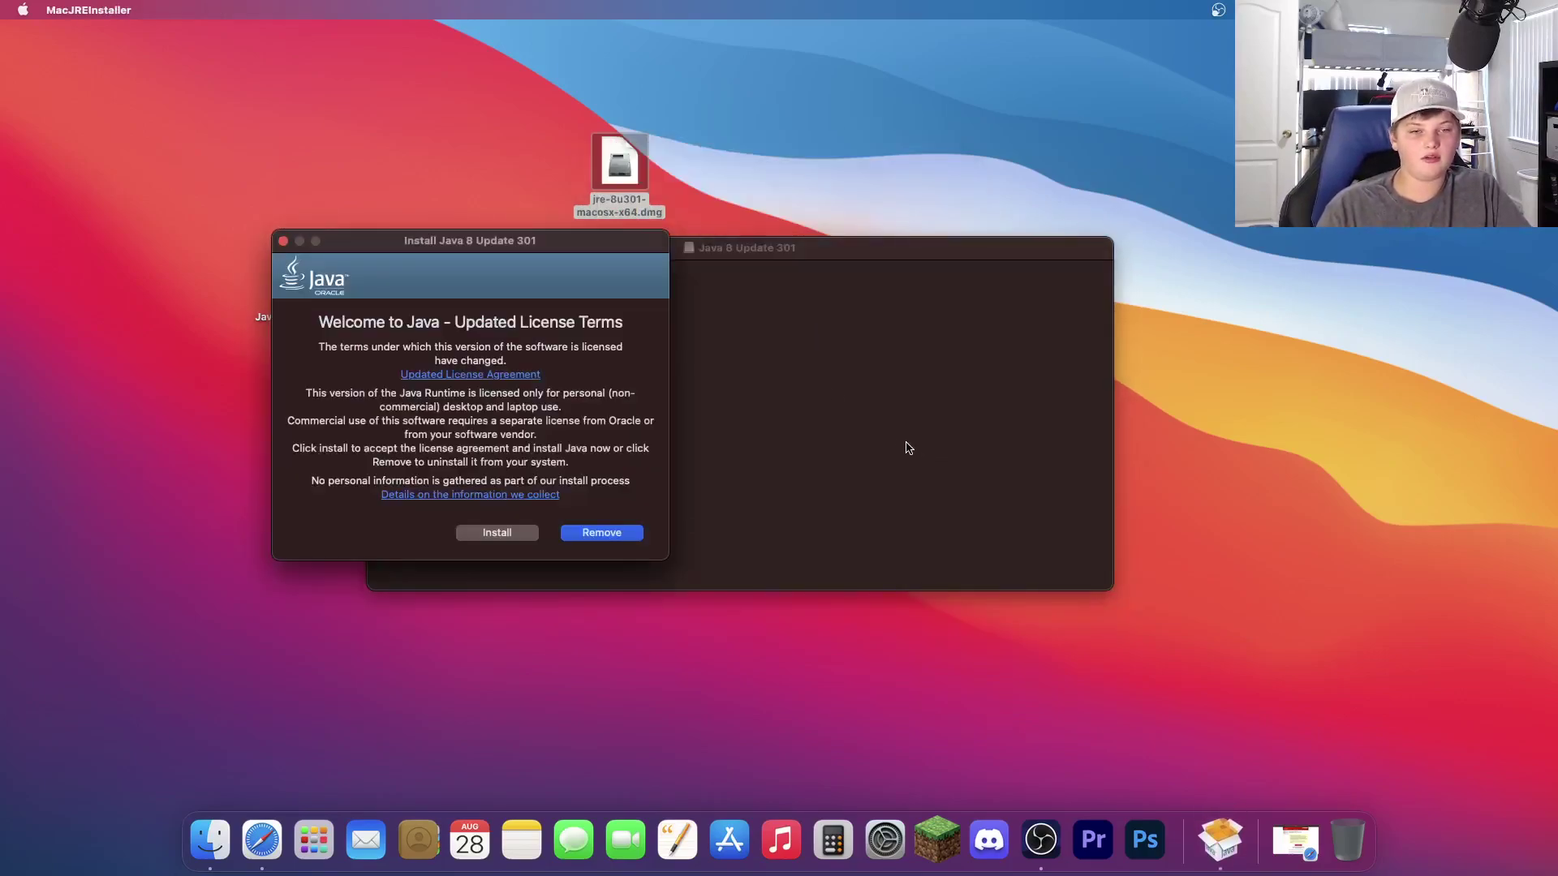
pyautogui.moveTo(389, 245); pyautogui.dragTo(424, 132)
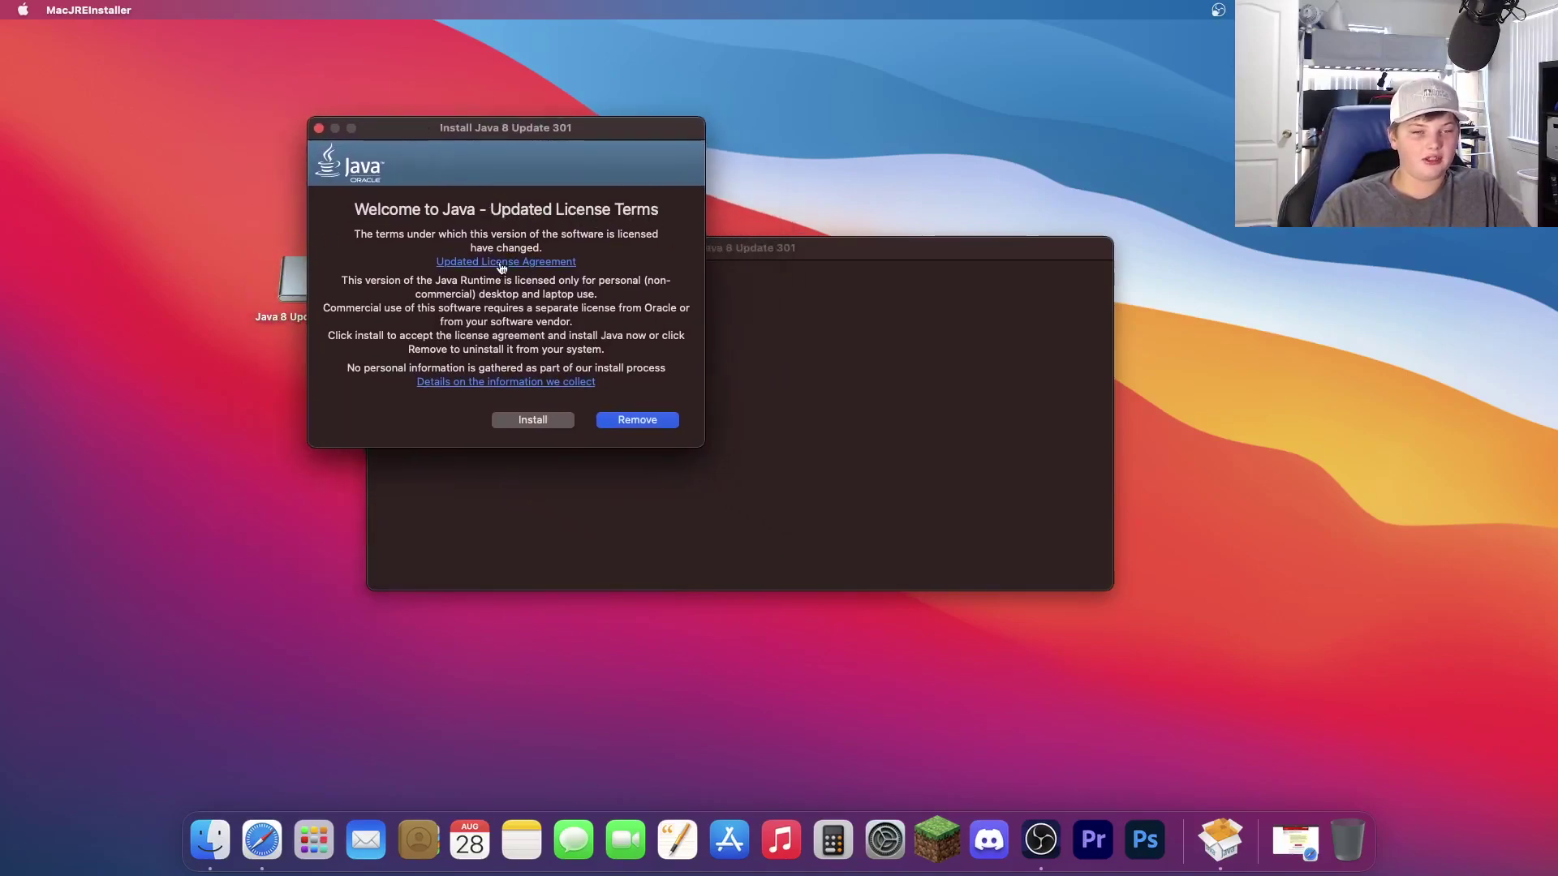
pyautogui.click(550, 421)
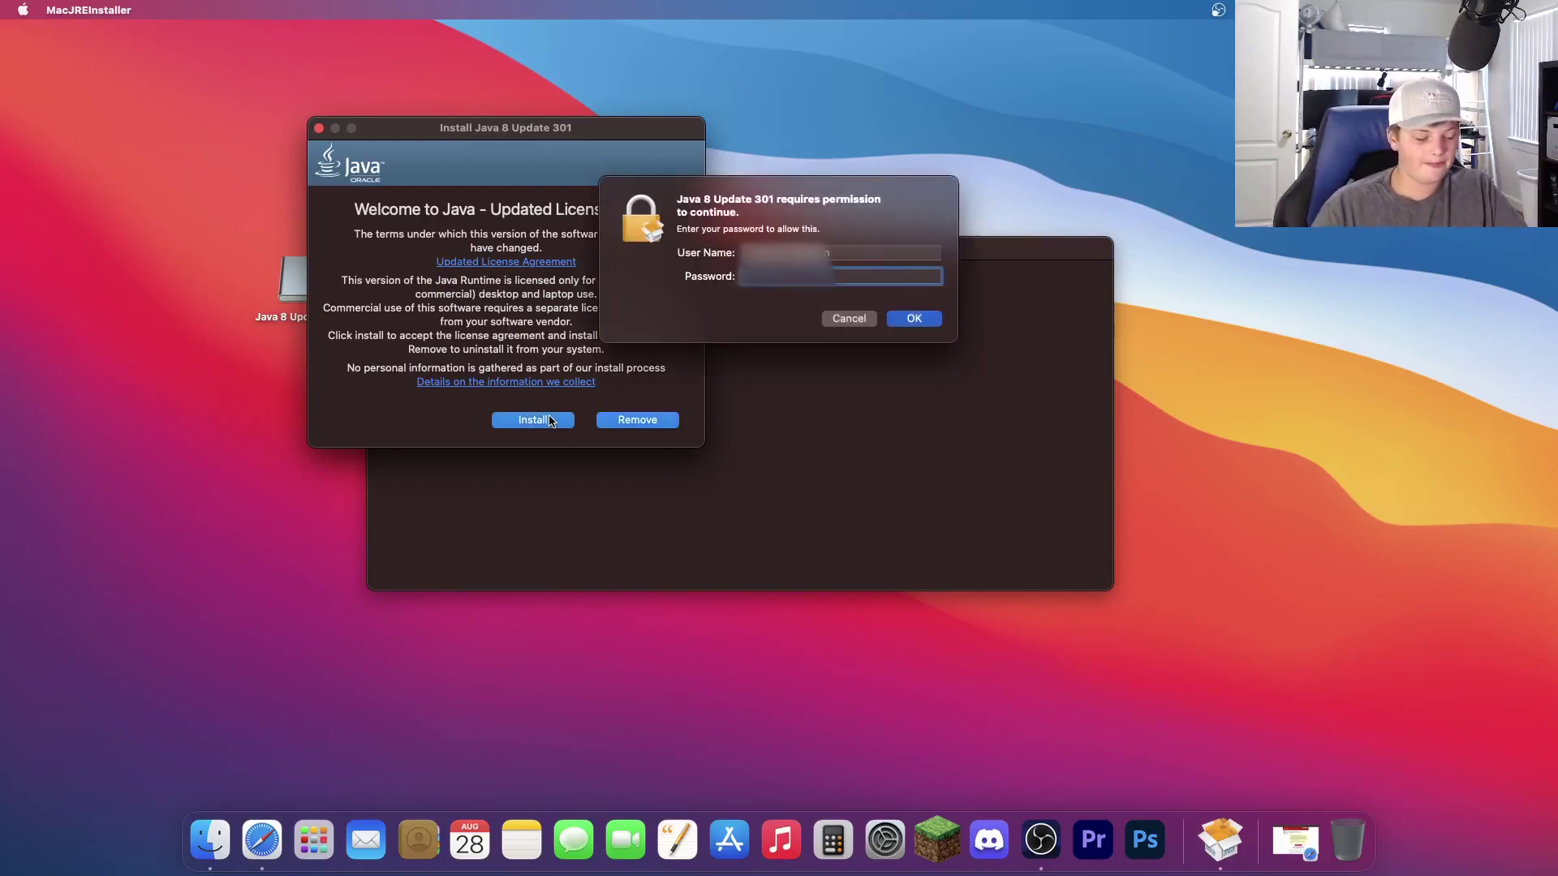
pyautogui.write('apass')
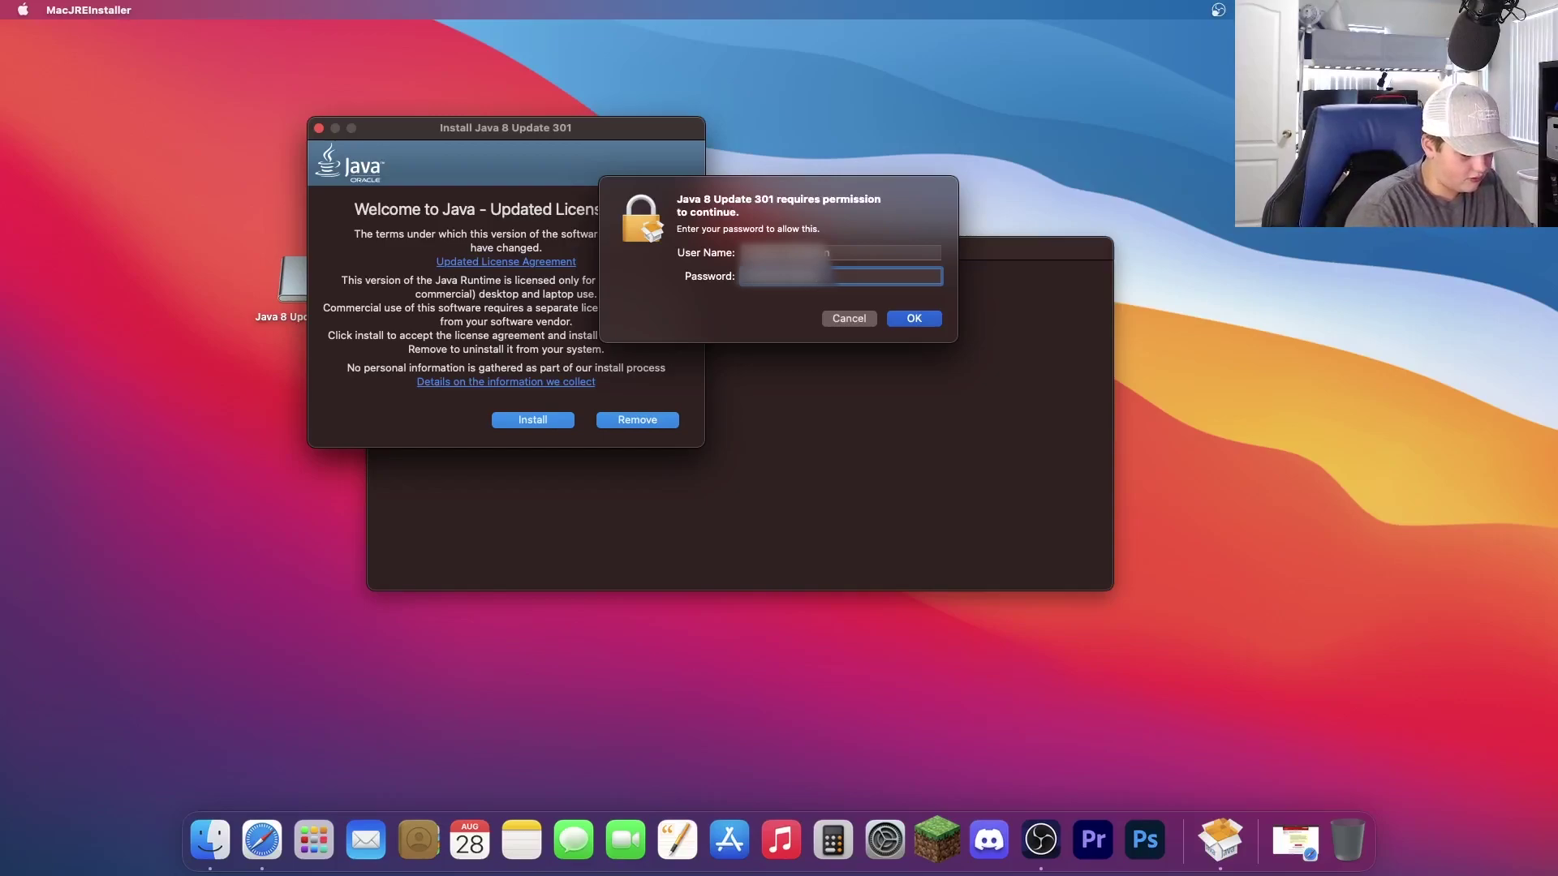
pyautogui.write('wo')
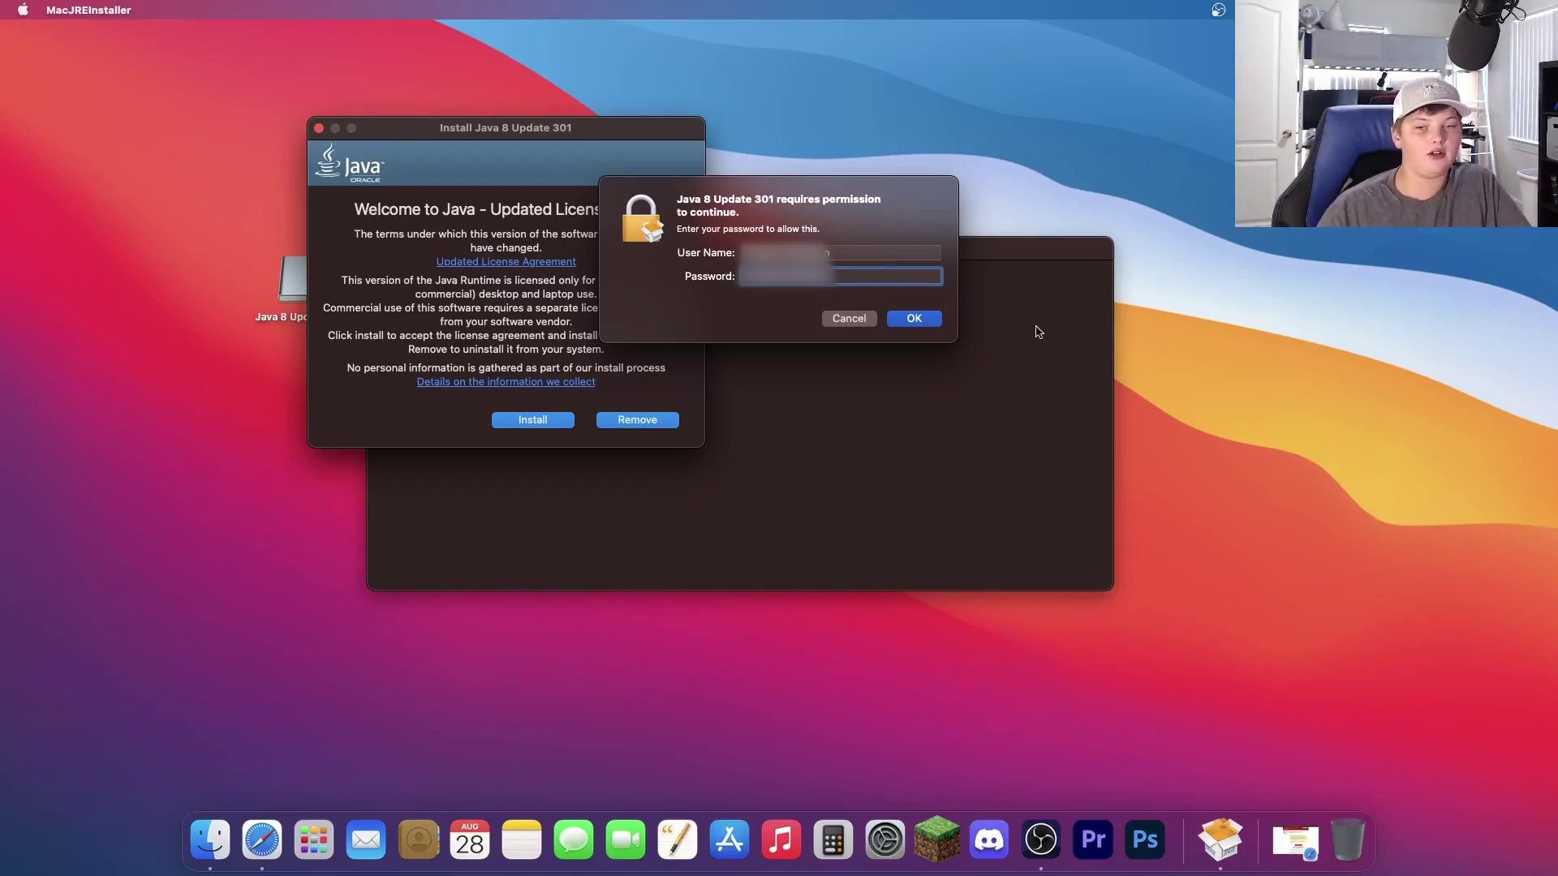
pyautogui.click(917, 319)
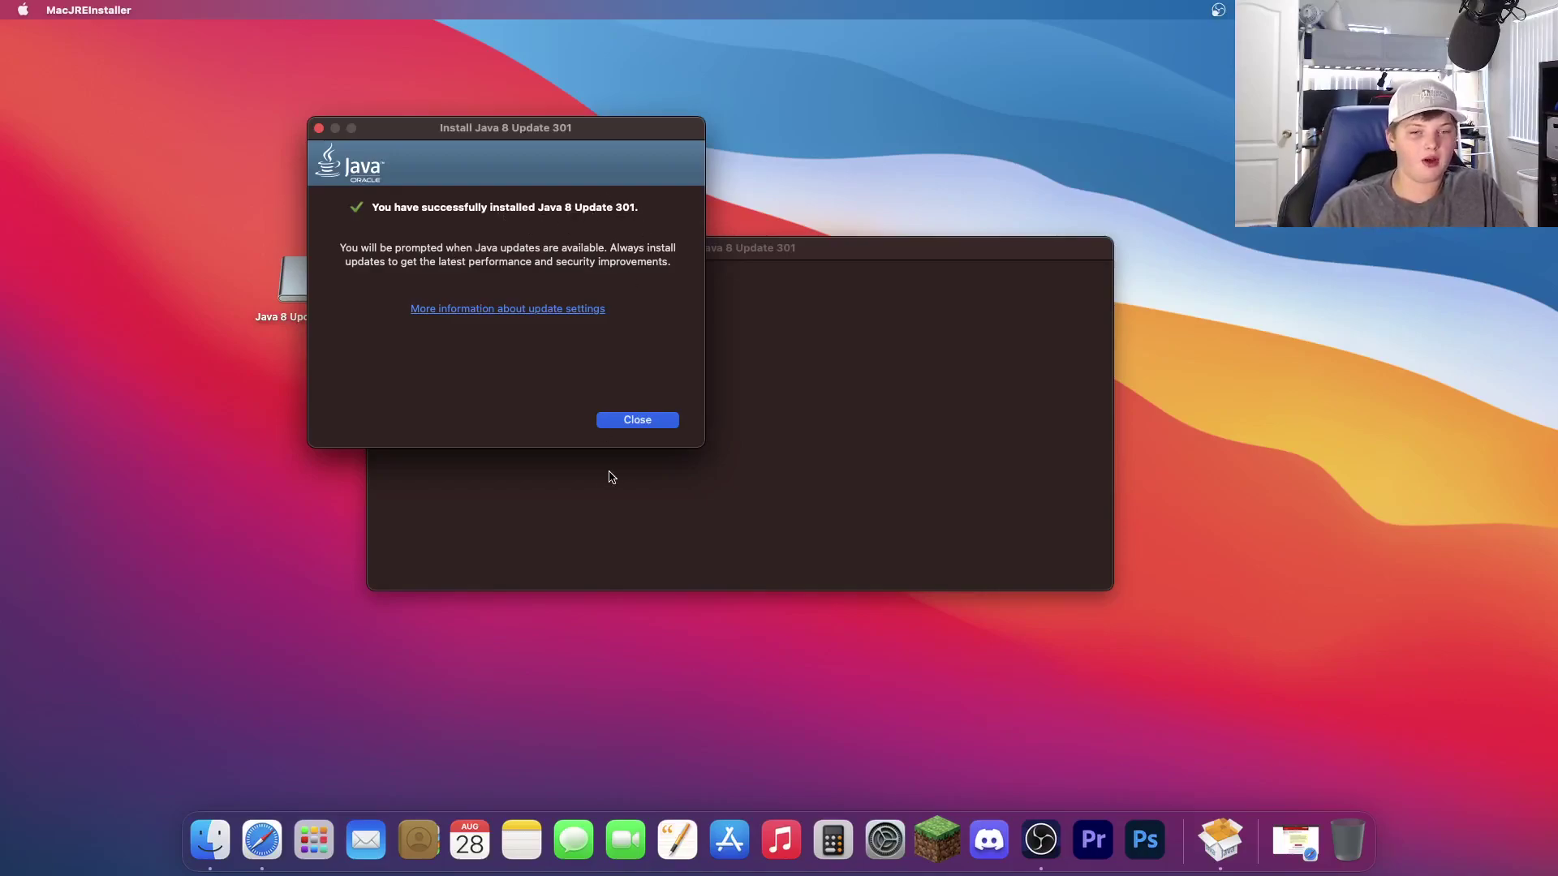
pyautogui.click(637, 421)
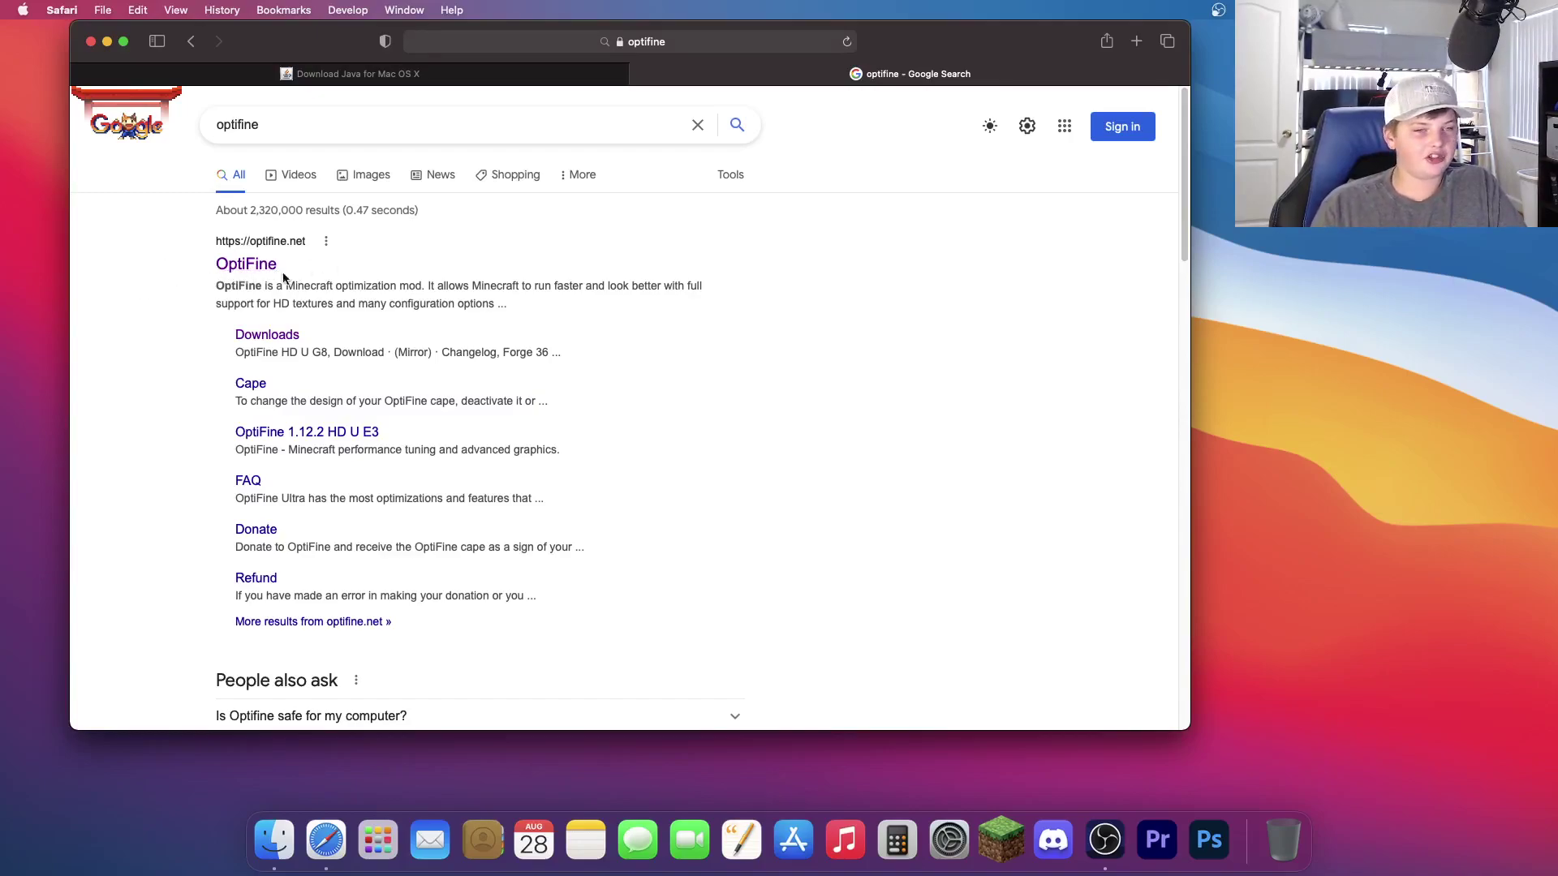
# Open optifine.net from the Google results and look over its home page
pyautogui.click(250, 274)
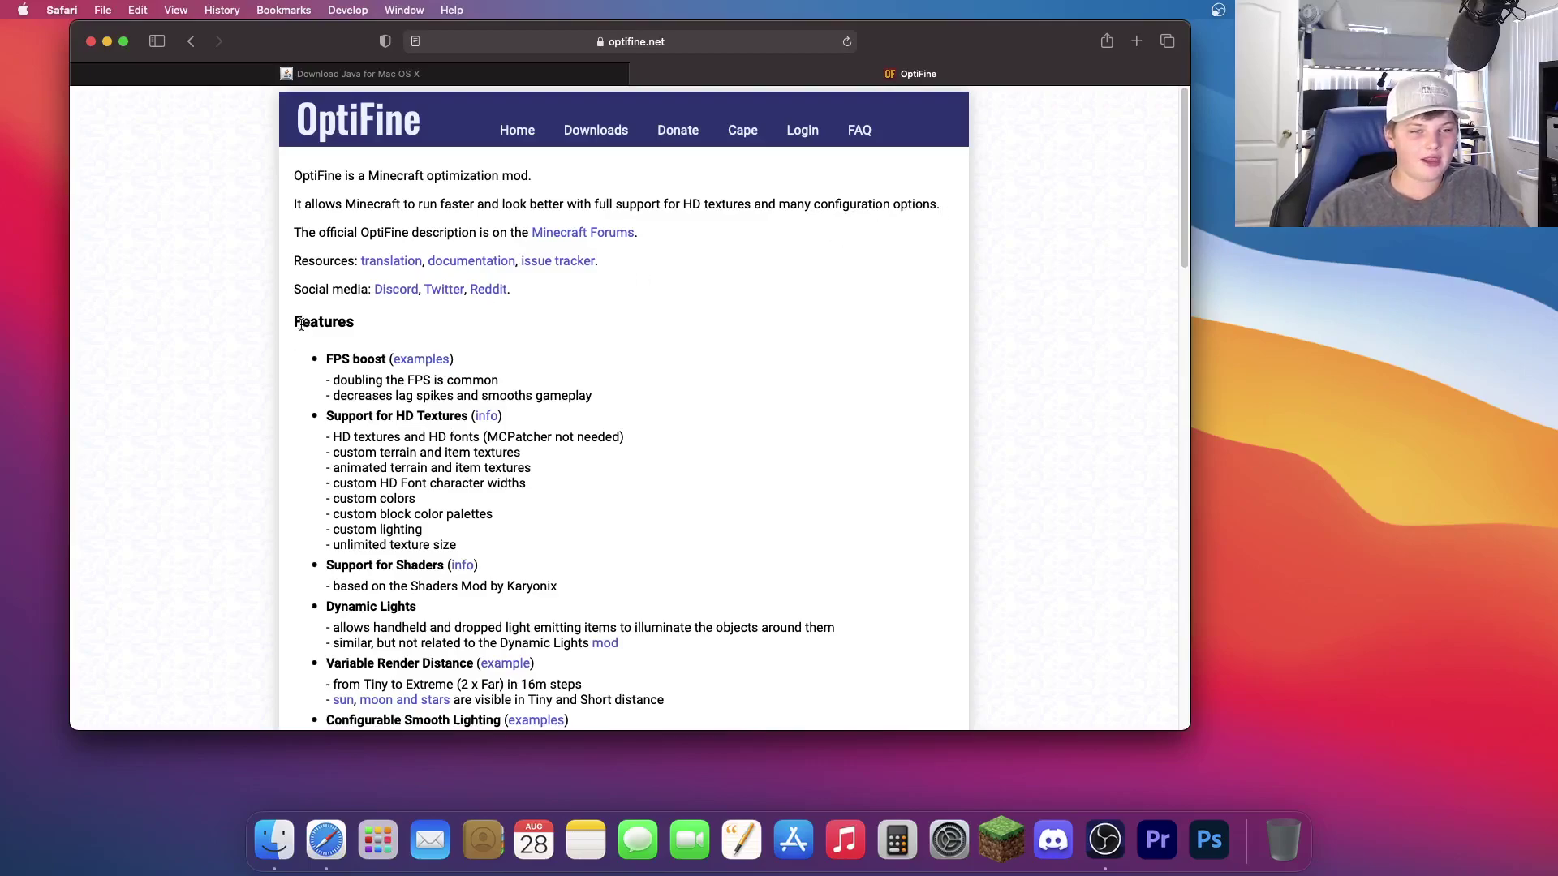
pyautogui.moveTo(294, 322); pyautogui.dragTo(313, 321)
pyautogui.click(307, 354)
pyautogui.scroll(-20, 316, 345)
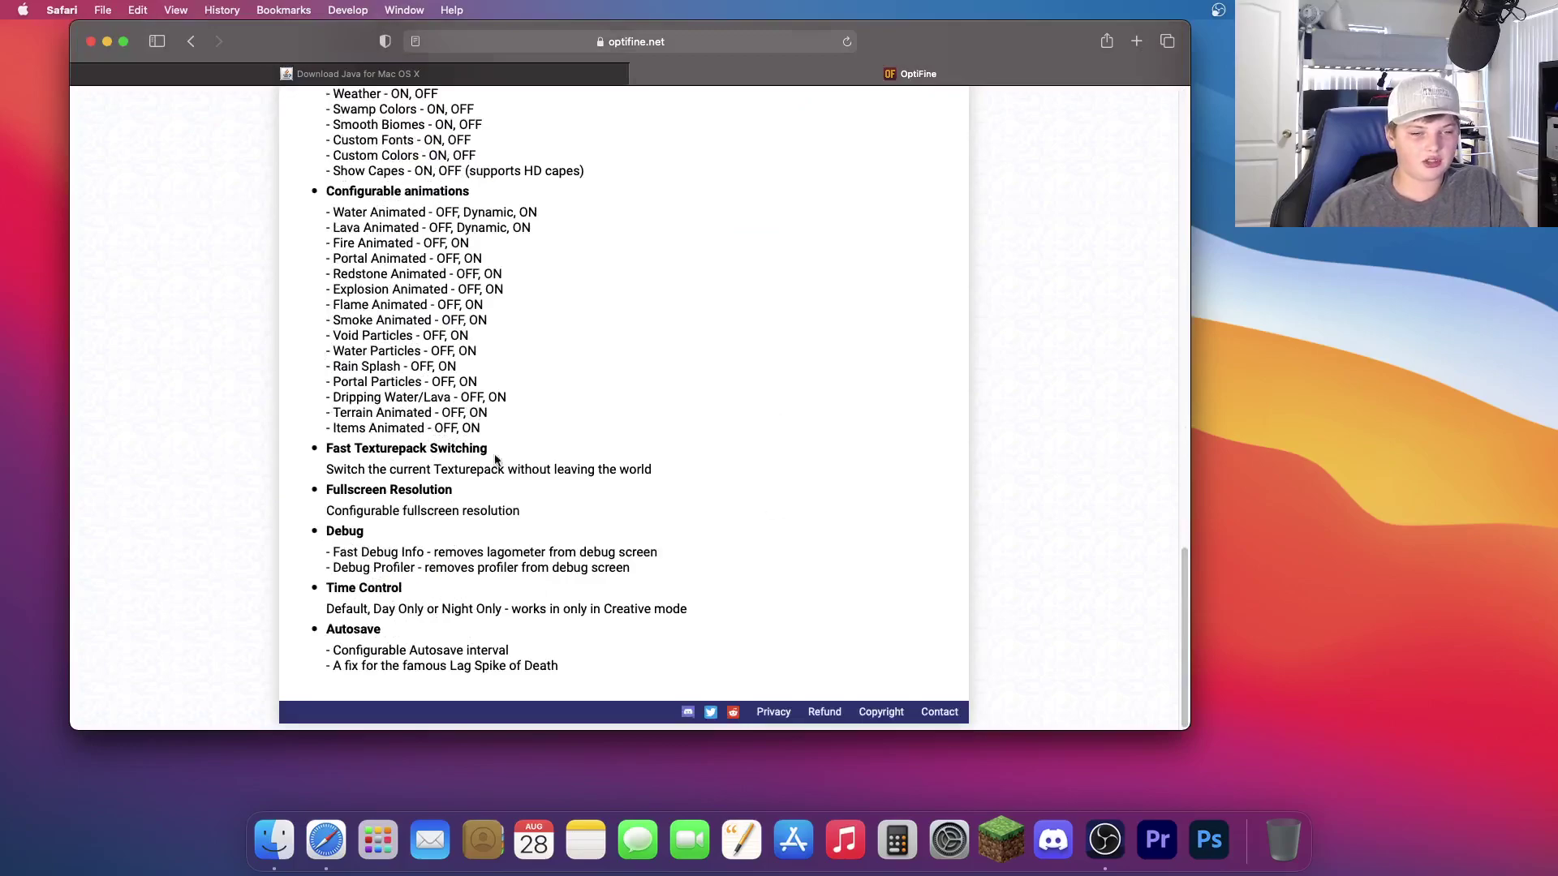
pyautogui.scroll(20, 735, 276)
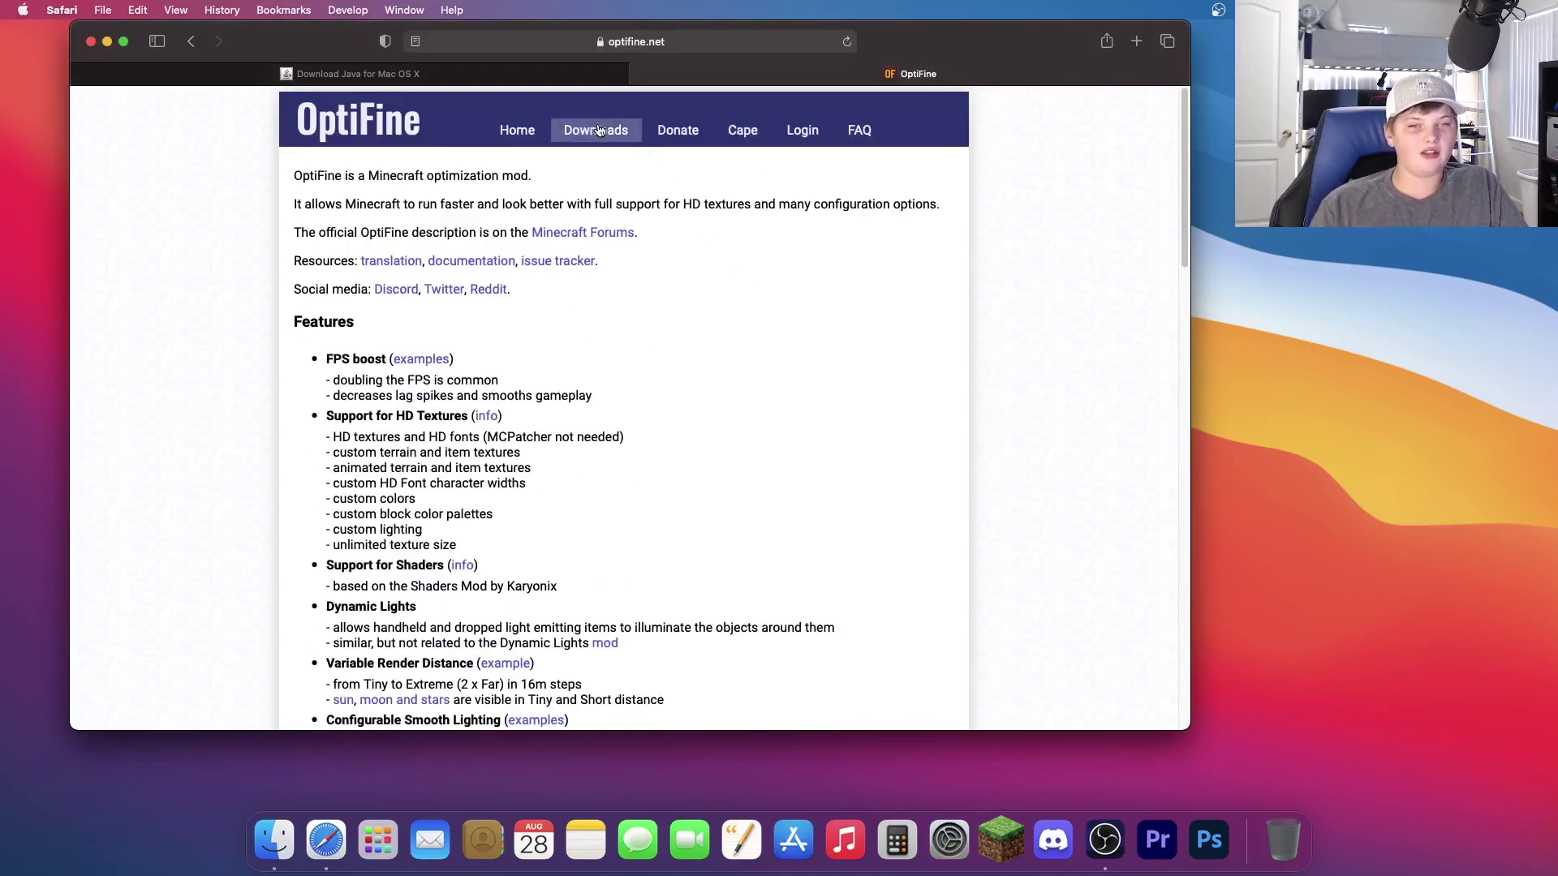
# In Downloads, open the mirror link for the 1.17.1 HD U G9 pre35 preview
pyautogui.click(621, 133)
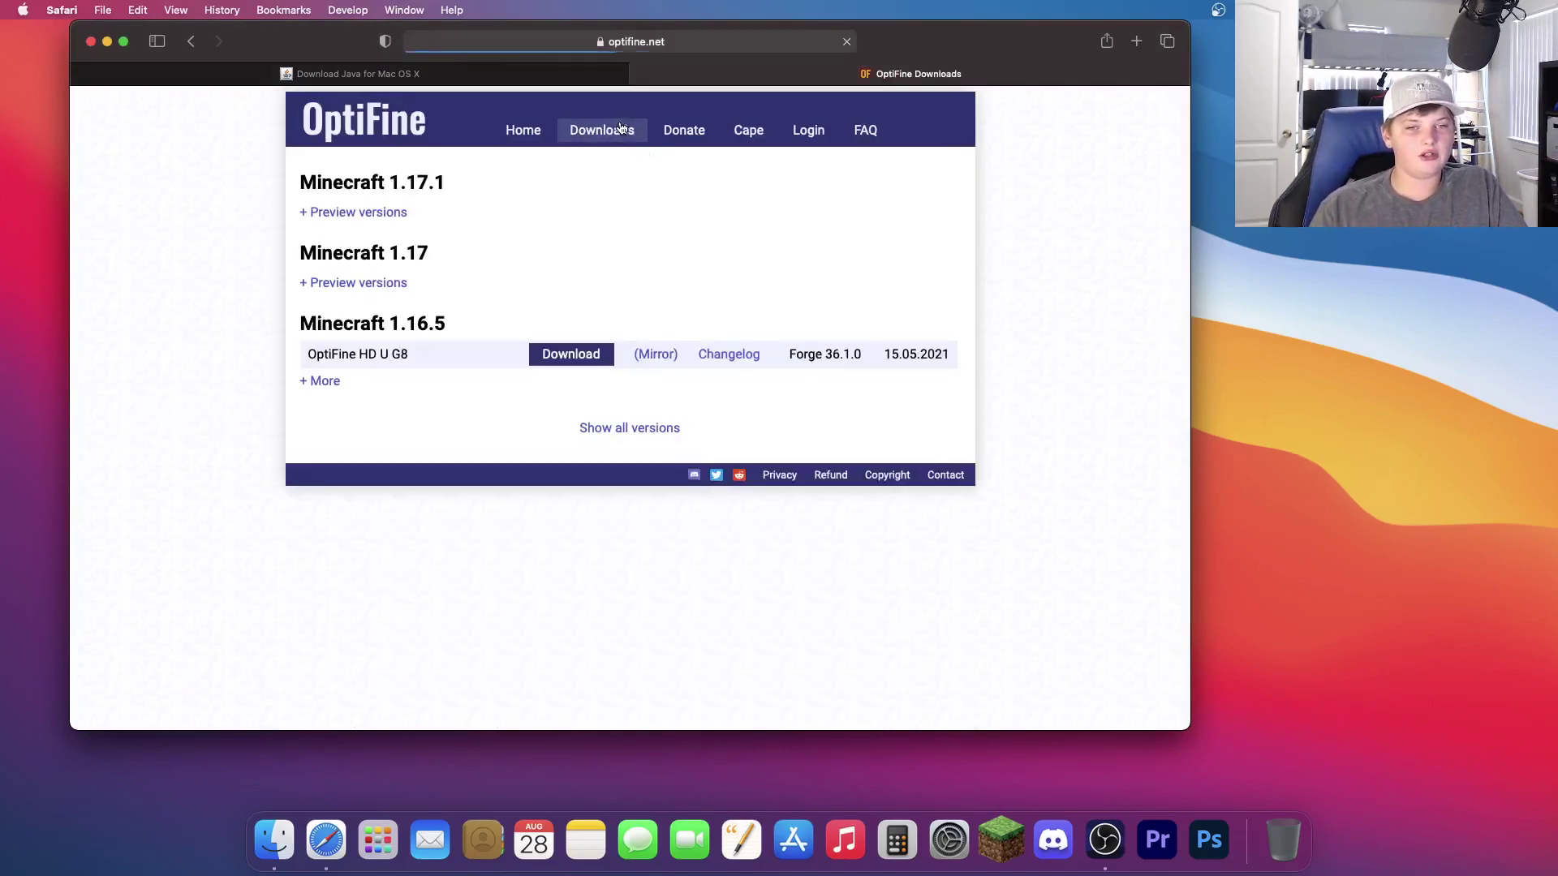
pyautogui.click(390, 214)
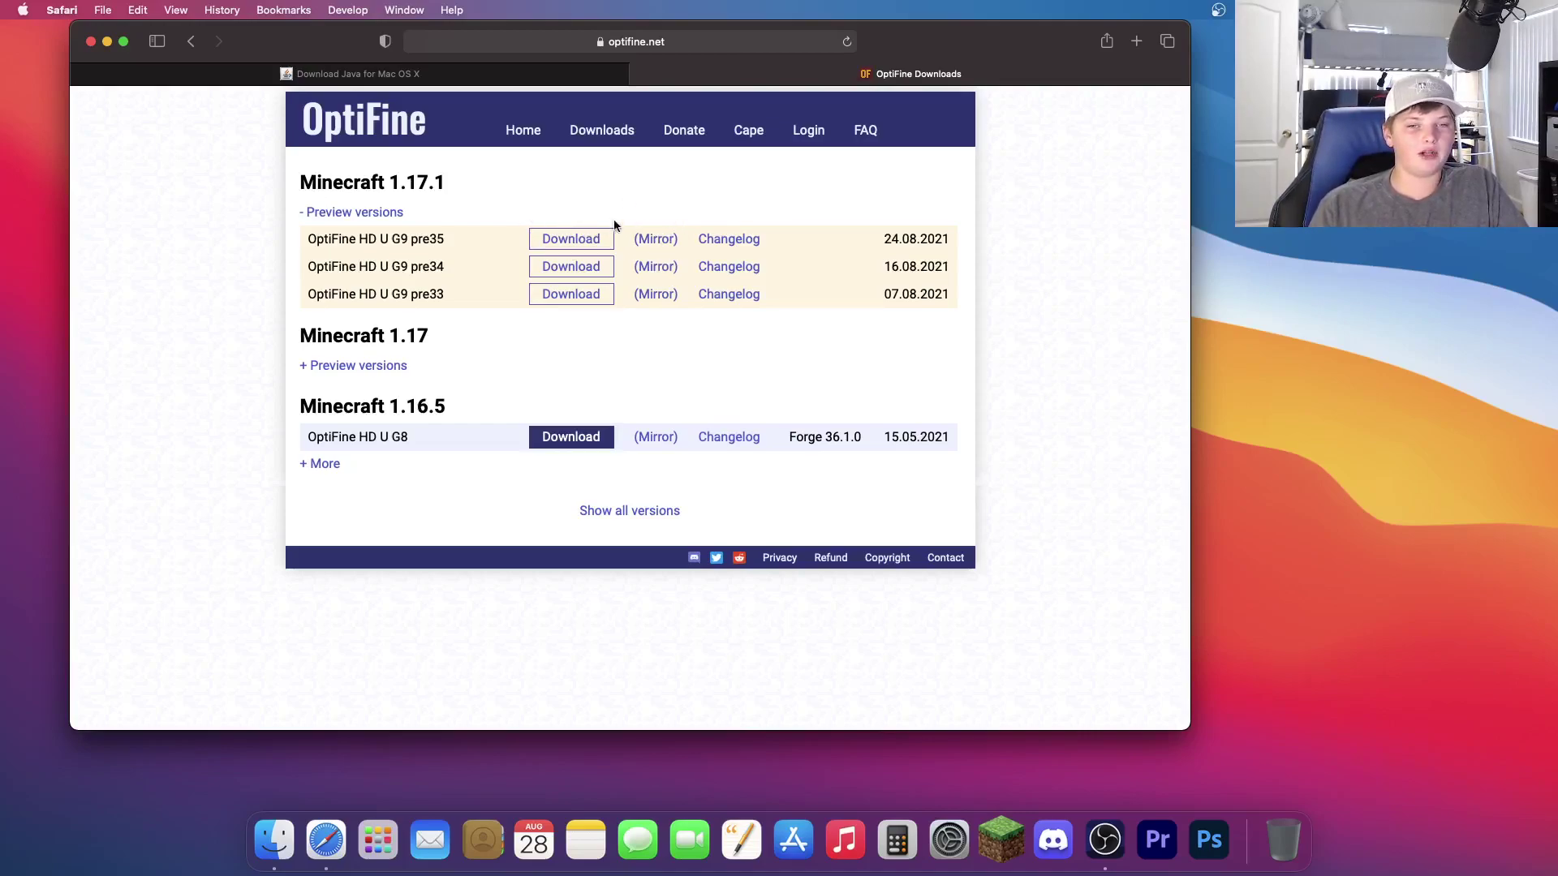
pyautogui.click(655, 241)
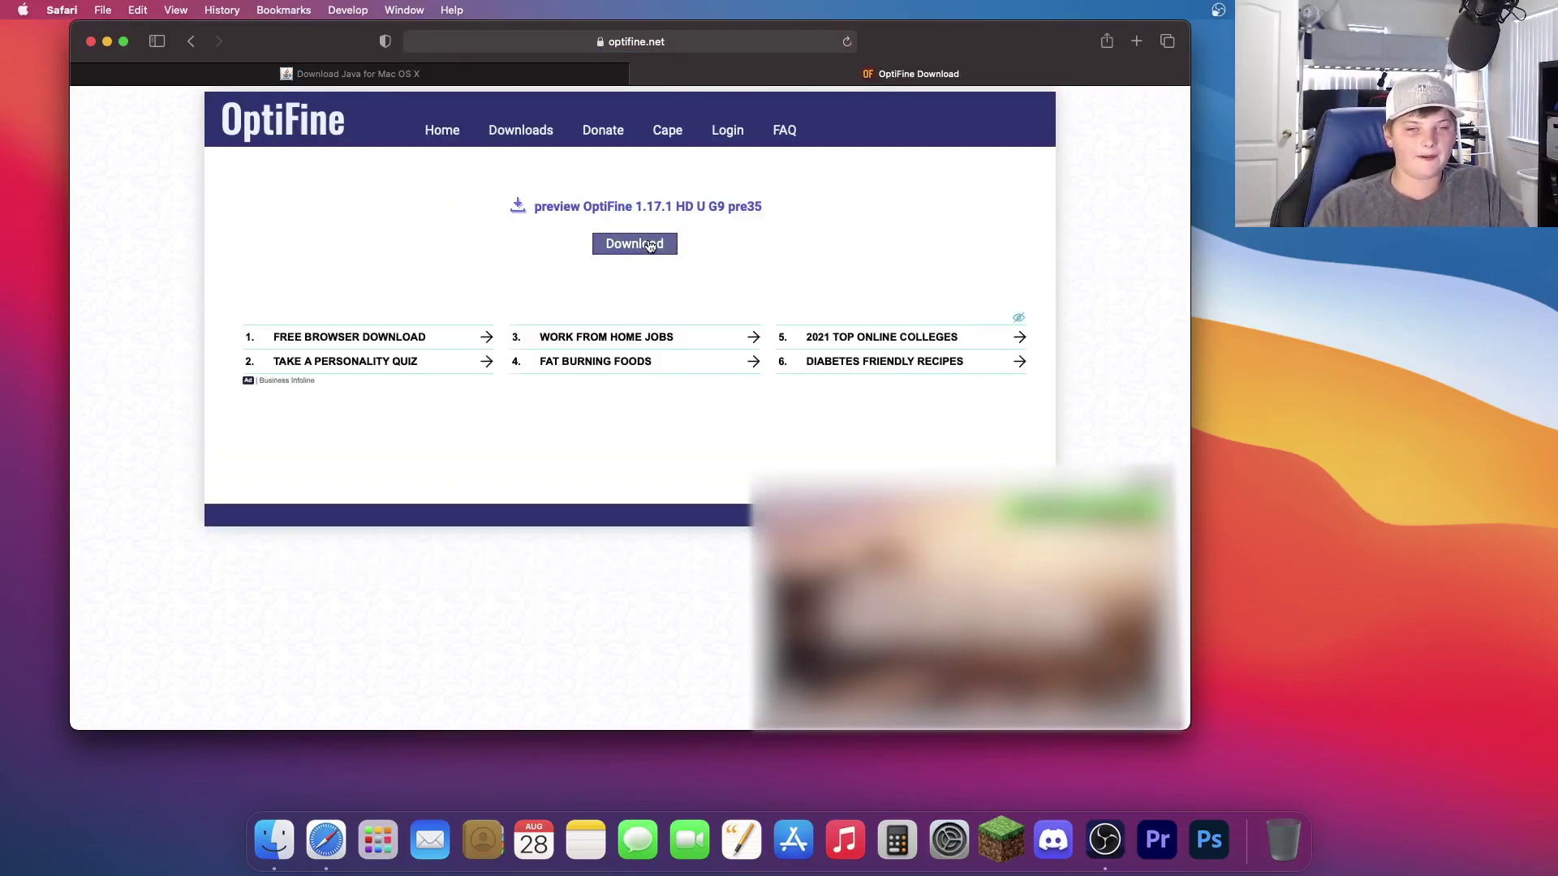
# Download preview_OptiFine_1.17.1_HD_U_G9_pre35.jar and drag it onto the desktop
pyautogui.click(629, 247)
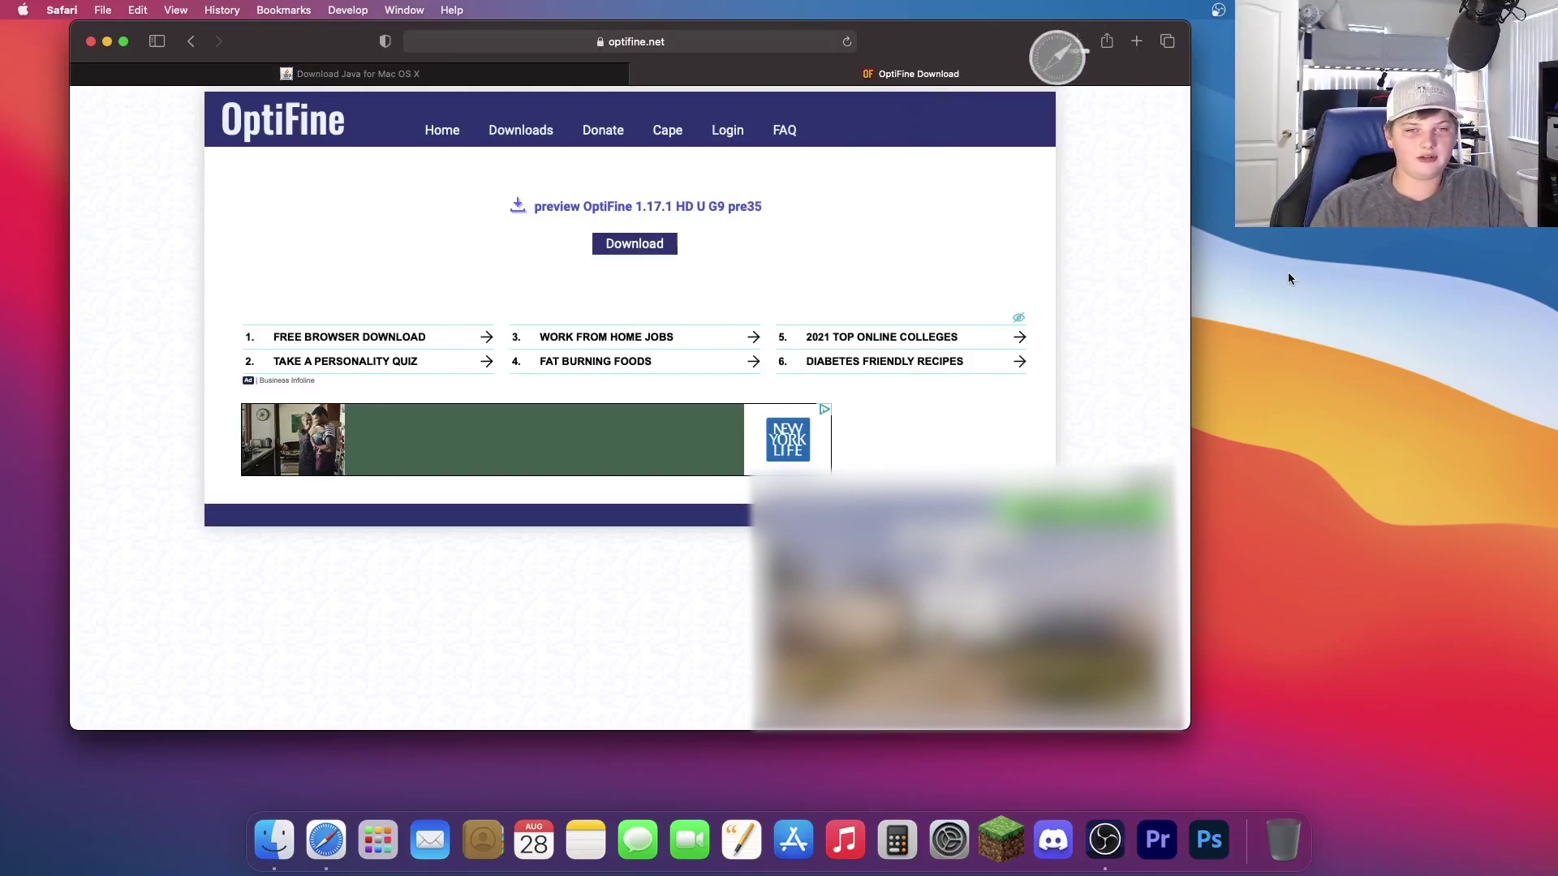
pyautogui.click(1075, 42)
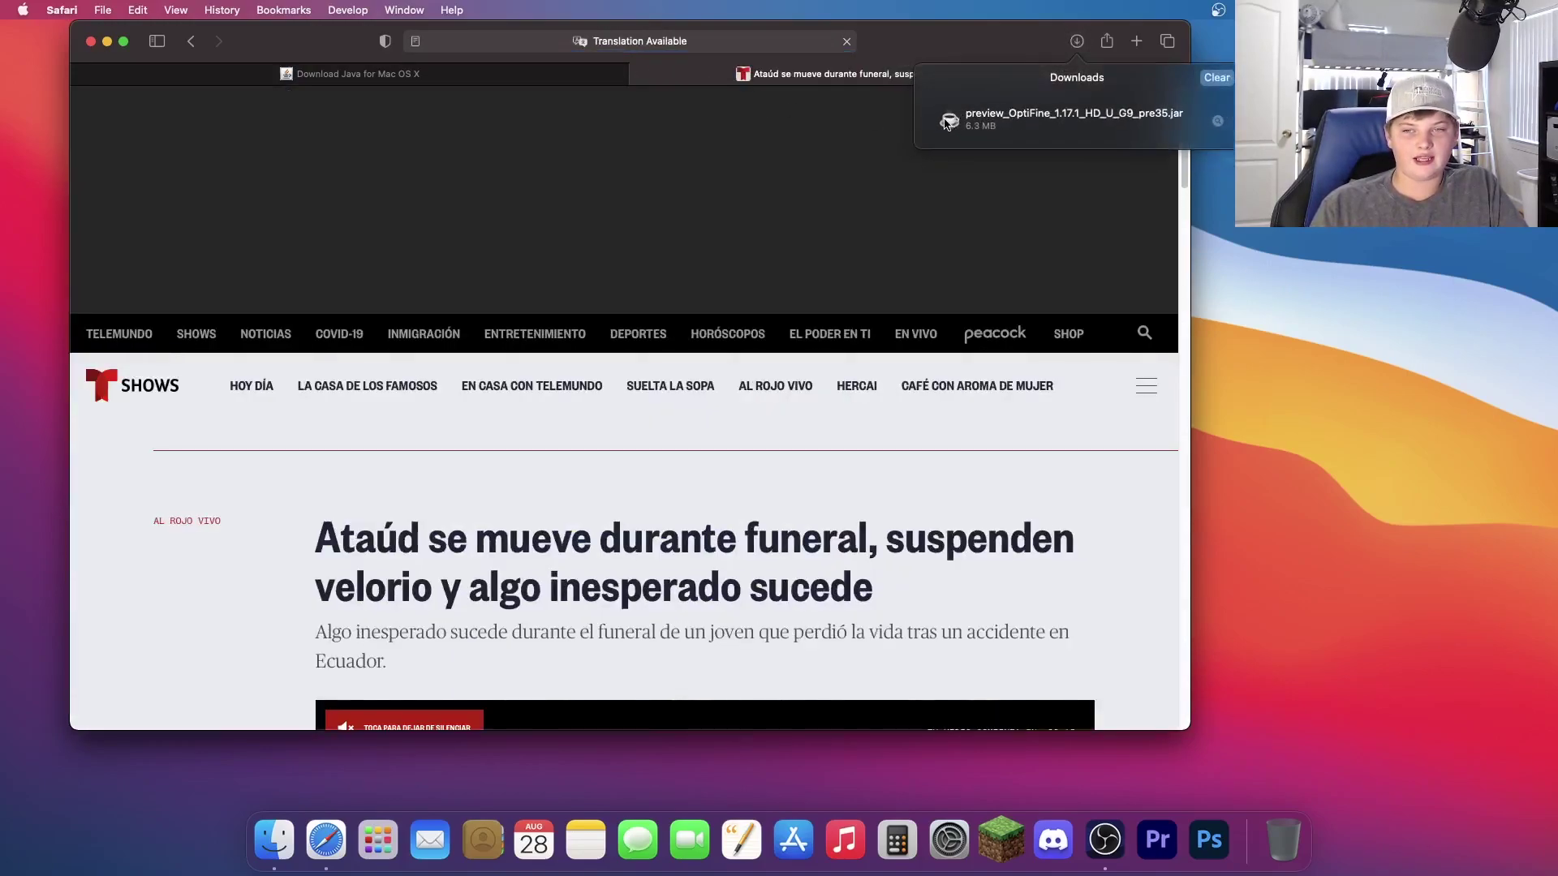
pyautogui.moveTo(956, 122)
pyautogui.mouseDown()
pyautogui.moveTo(1233, 317)
pyautogui.moveTo(1272, 399)
pyautogui.mouseUp()
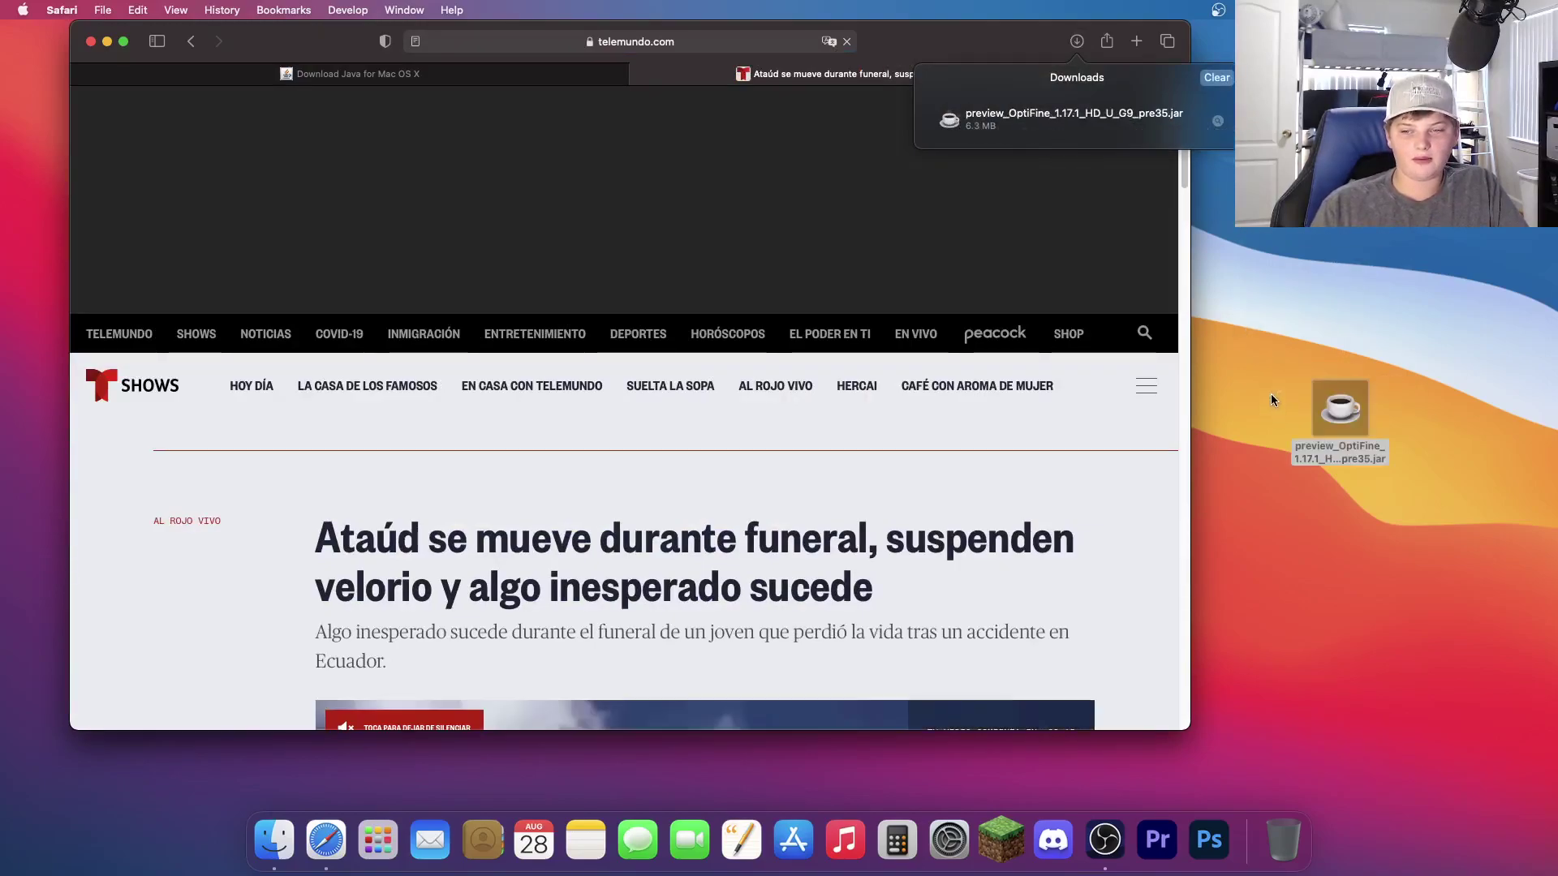
# Clear Safari's downloads list, close the tab and window, and reposition the jar
pyautogui.click(1217, 78)
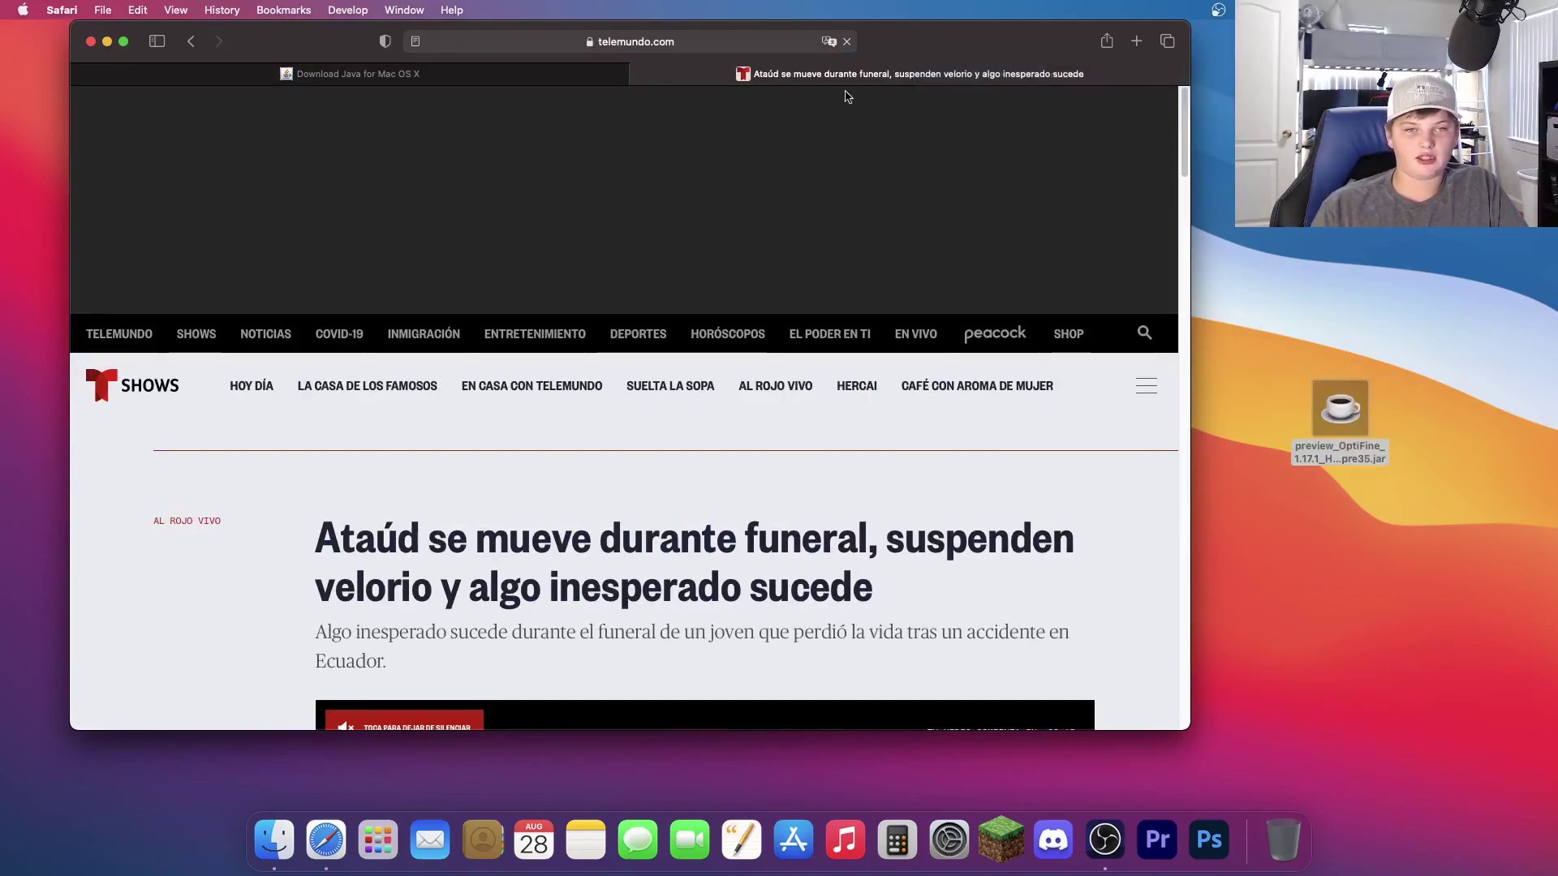
pyautogui.click(640, 74)
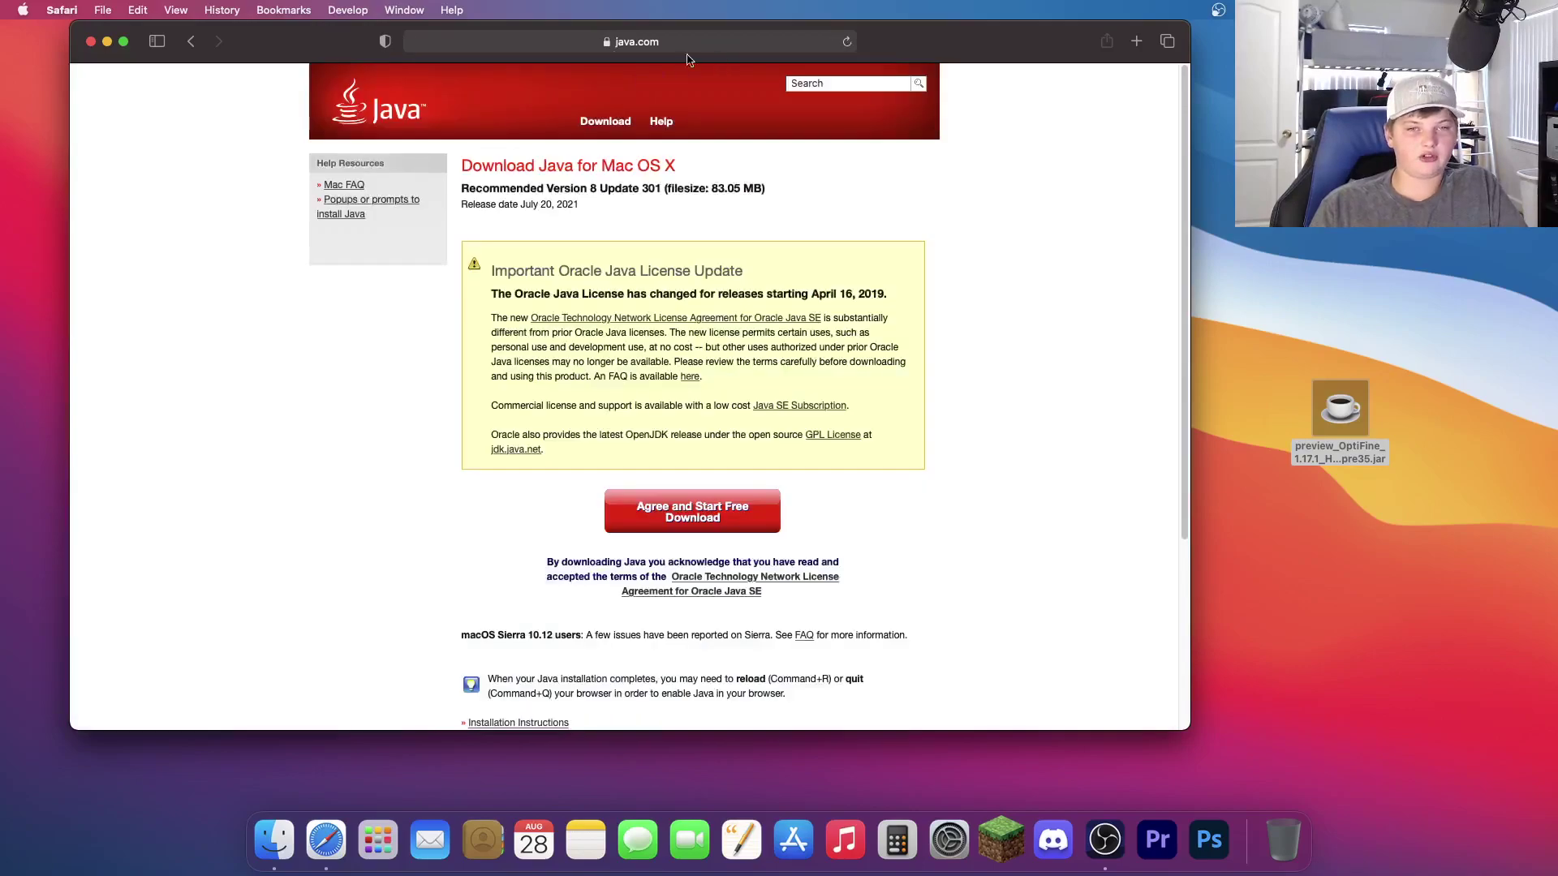
pyautogui.click(90, 41)
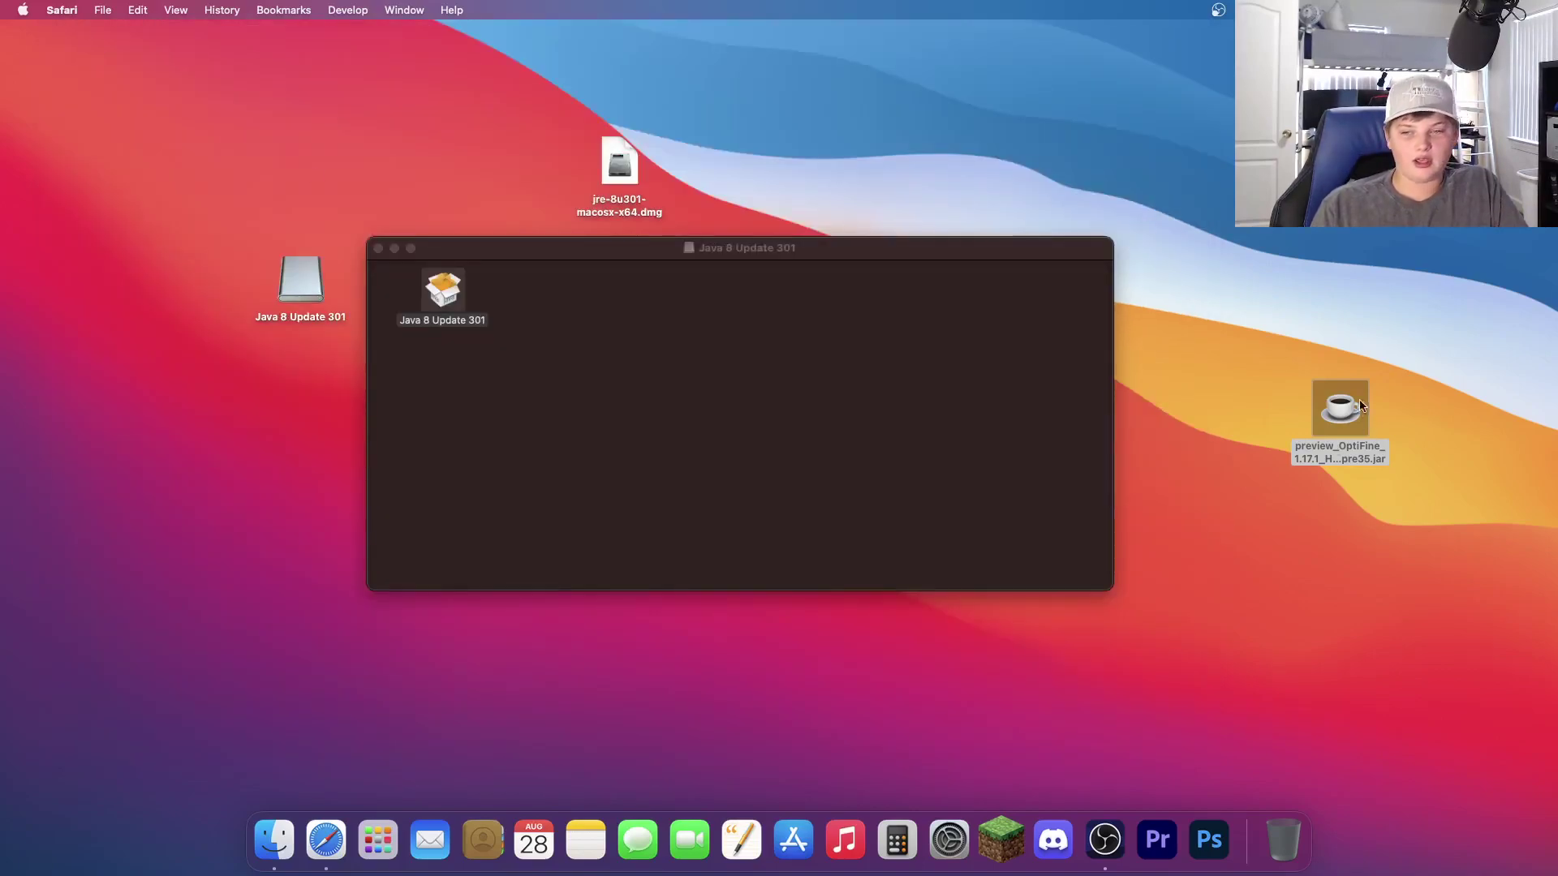
pyautogui.moveTo(1360, 403); pyautogui.dragTo(849, 128)
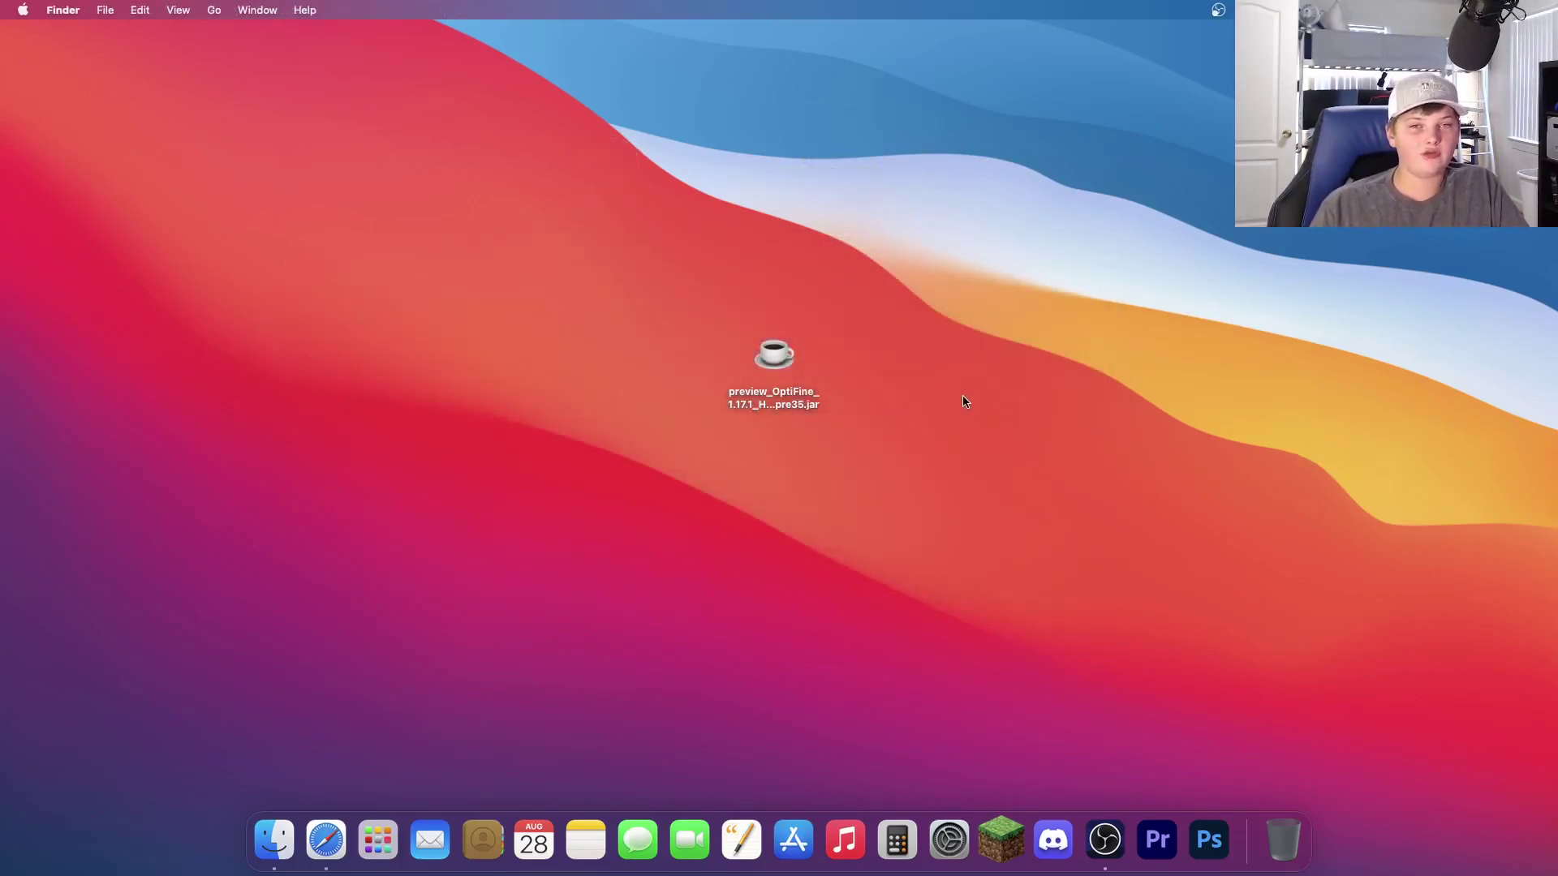
# Open the OptiFine jar with JavaLauncher and allow it despite the unverified-developer warning
pyautogui.rightClick(774, 358)
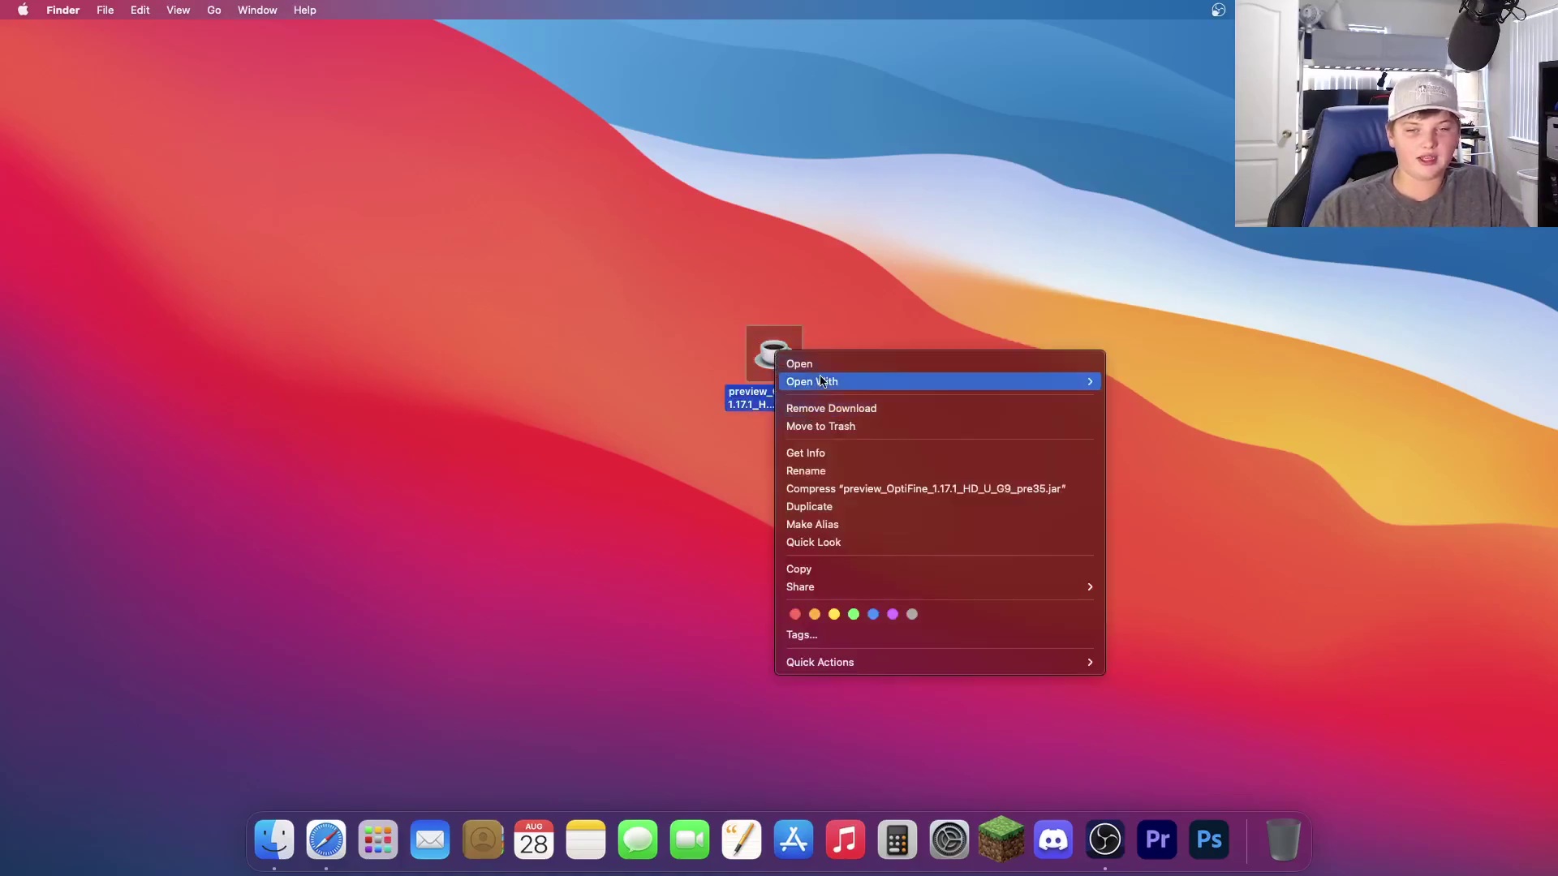
pyautogui.moveTo(978, 383)
pyautogui.click(1211, 381)
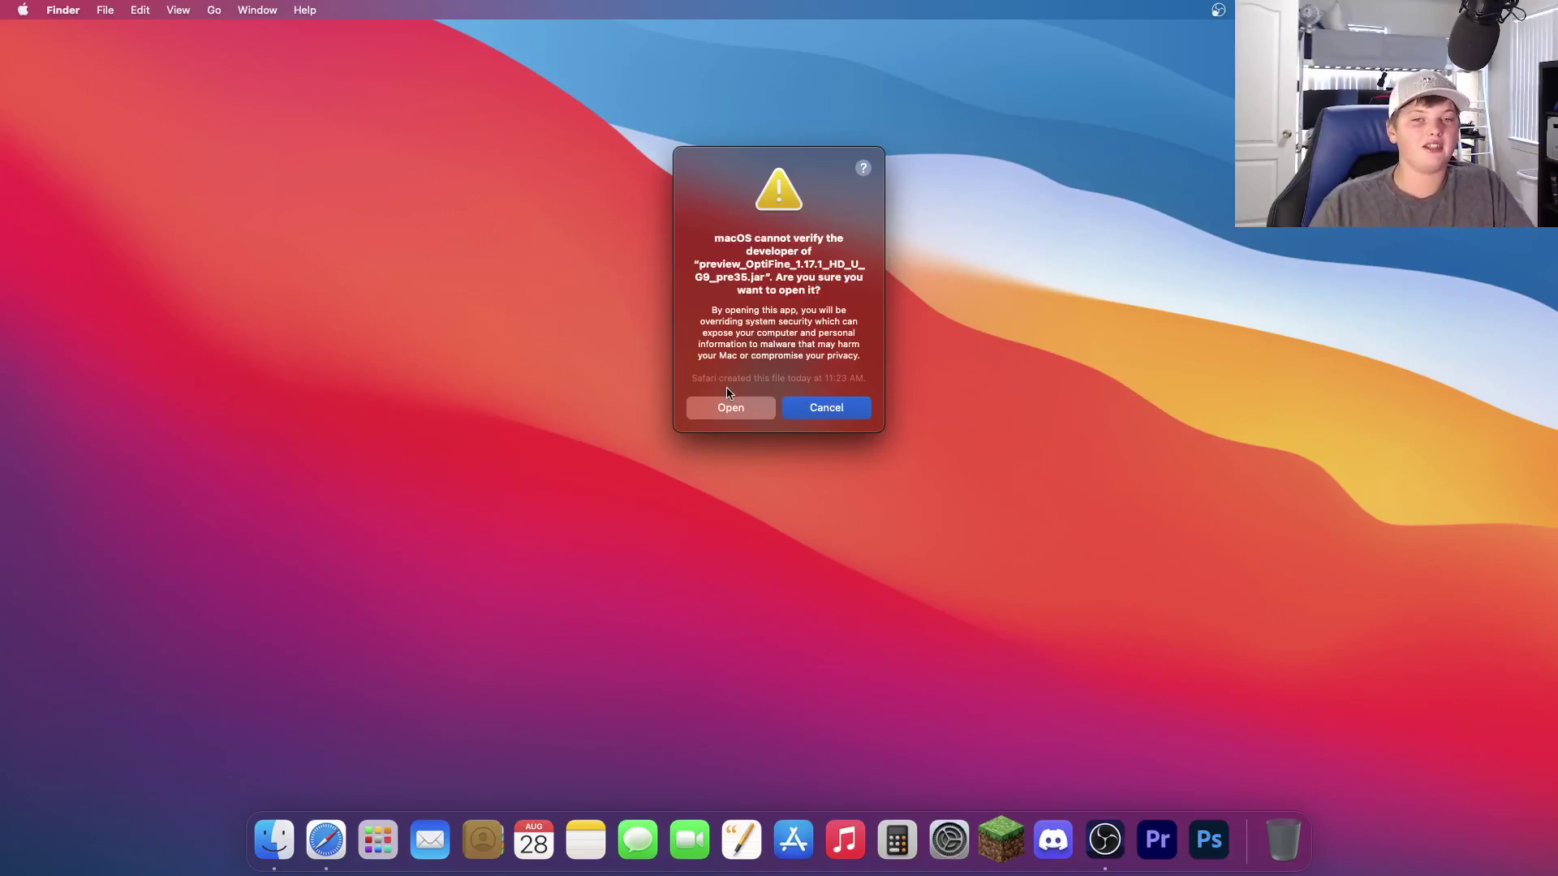
pyautogui.click(737, 406)
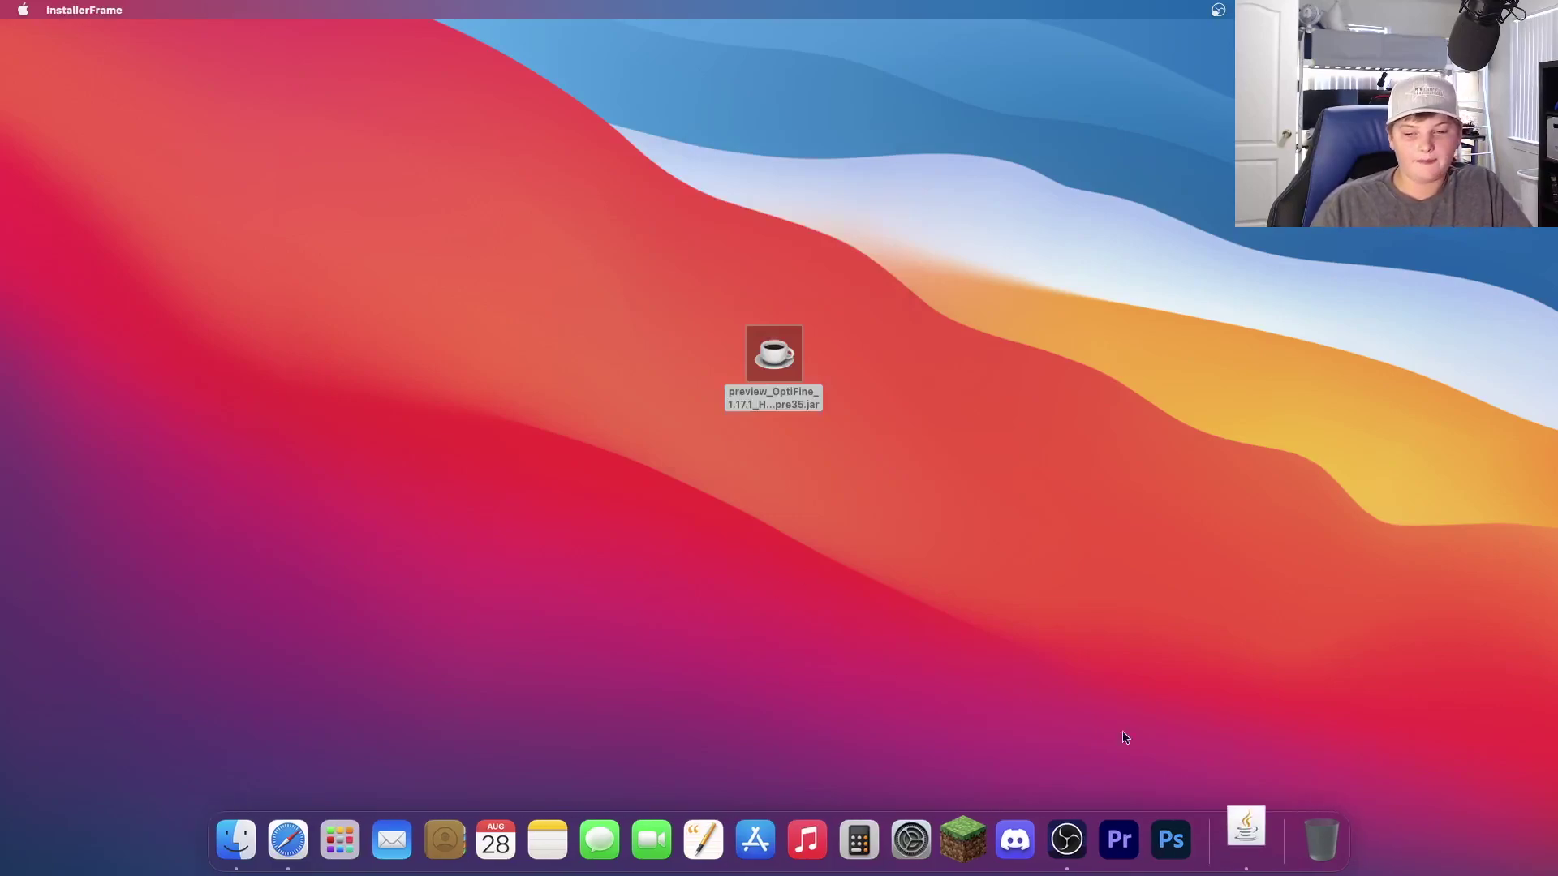
# Install OptiFine HD U G9 pre35 from the OptiFine Installer and confirm the success message
pyautogui.click(1257, 856)
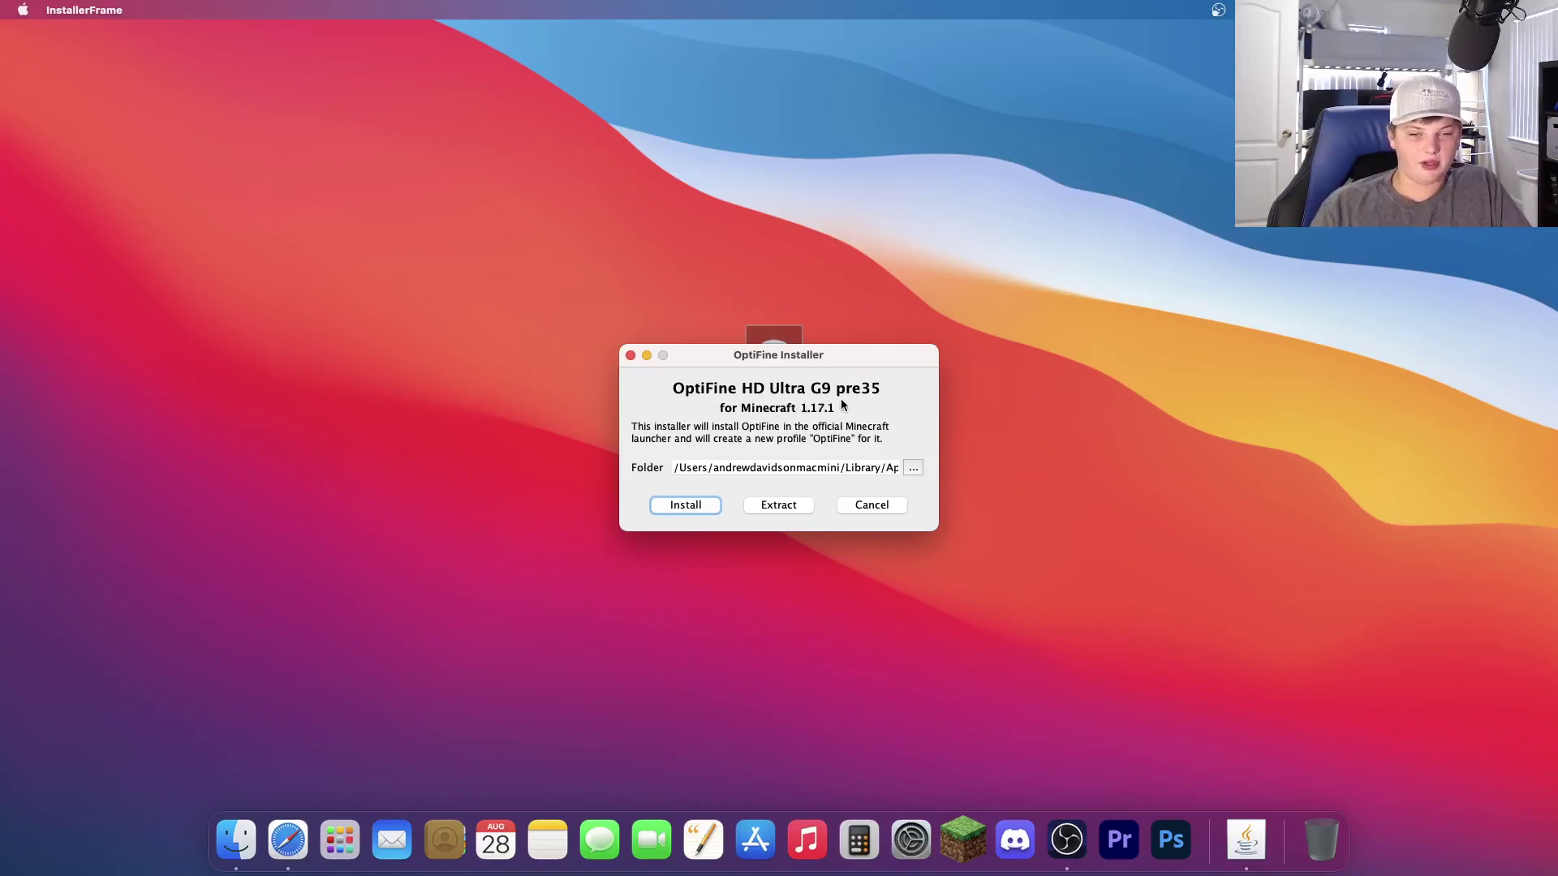
pyautogui.click(684, 504)
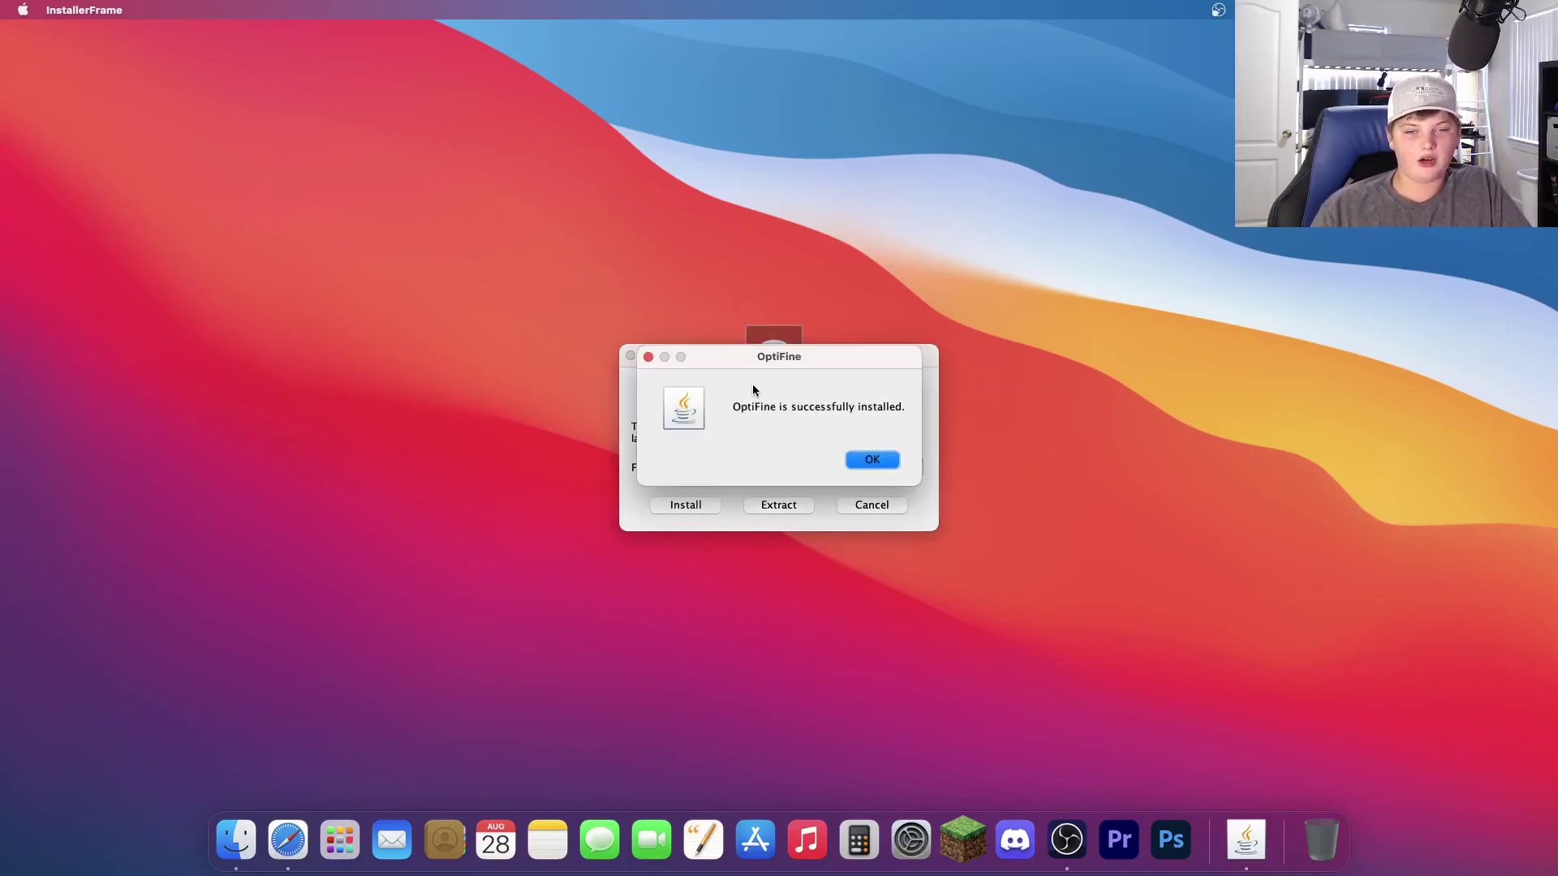
pyautogui.click(873, 461)
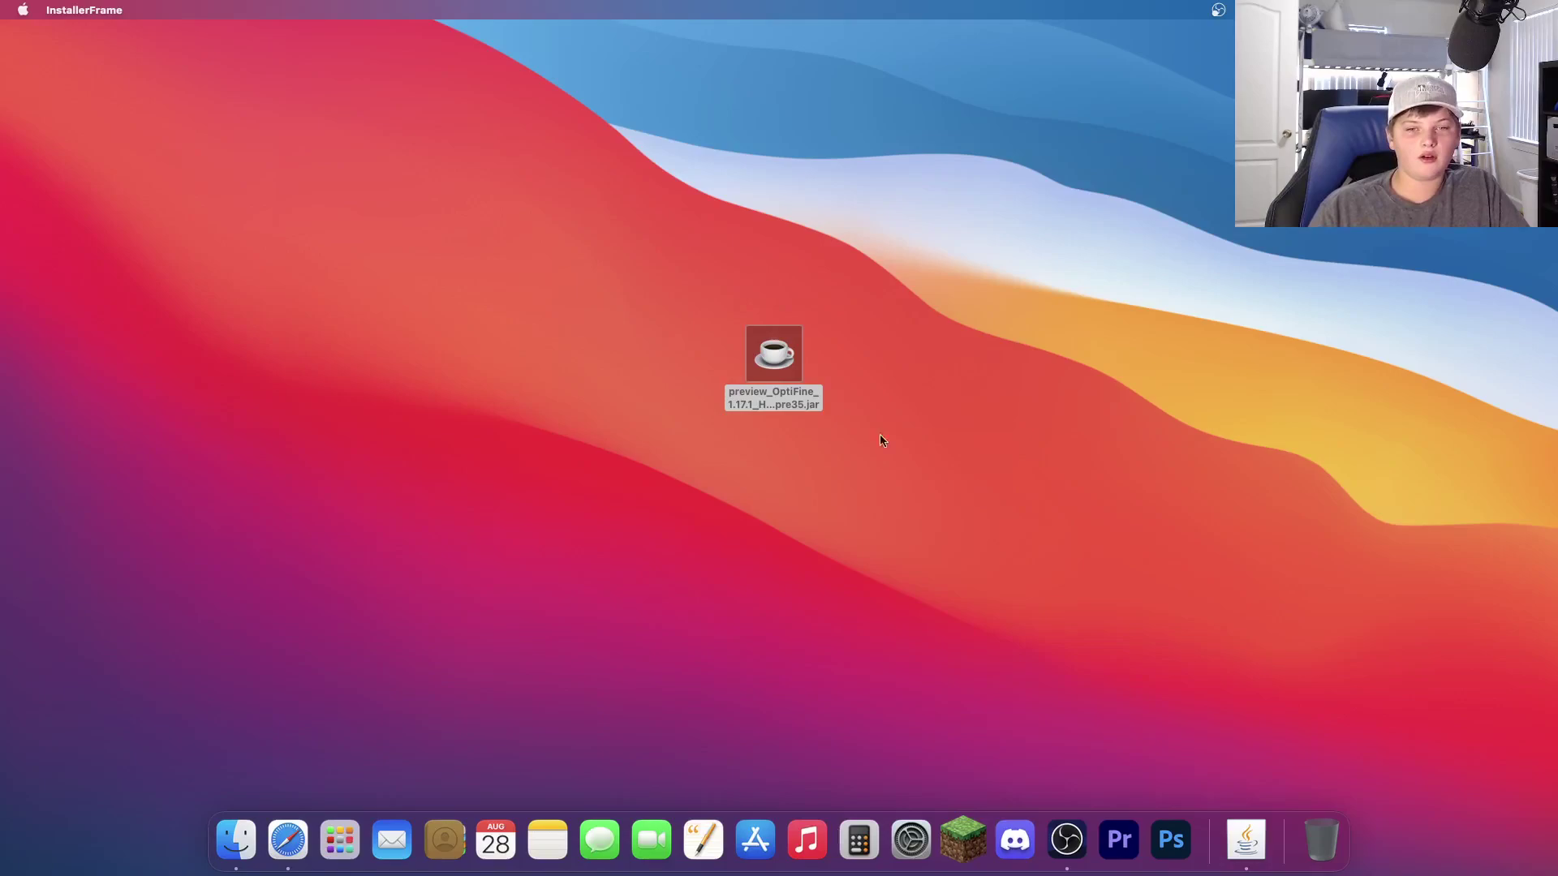
pyautogui.doubleClick(773, 354)
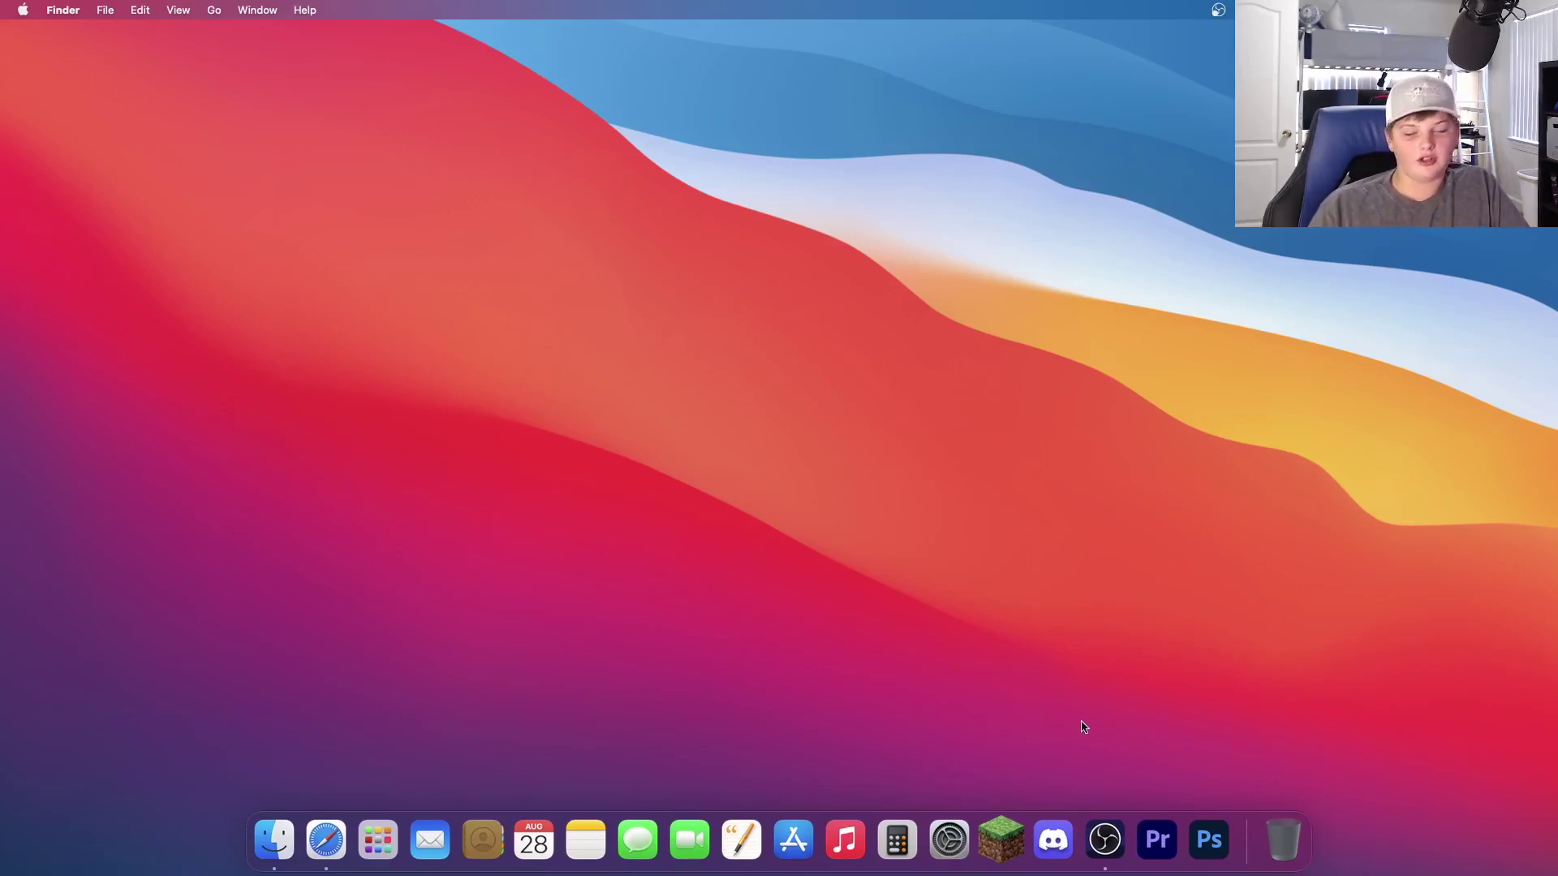
# Reopen Minecraft Launcher, keep OptiFine as the selected version, and view Installations
pyautogui.click(1011, 821)
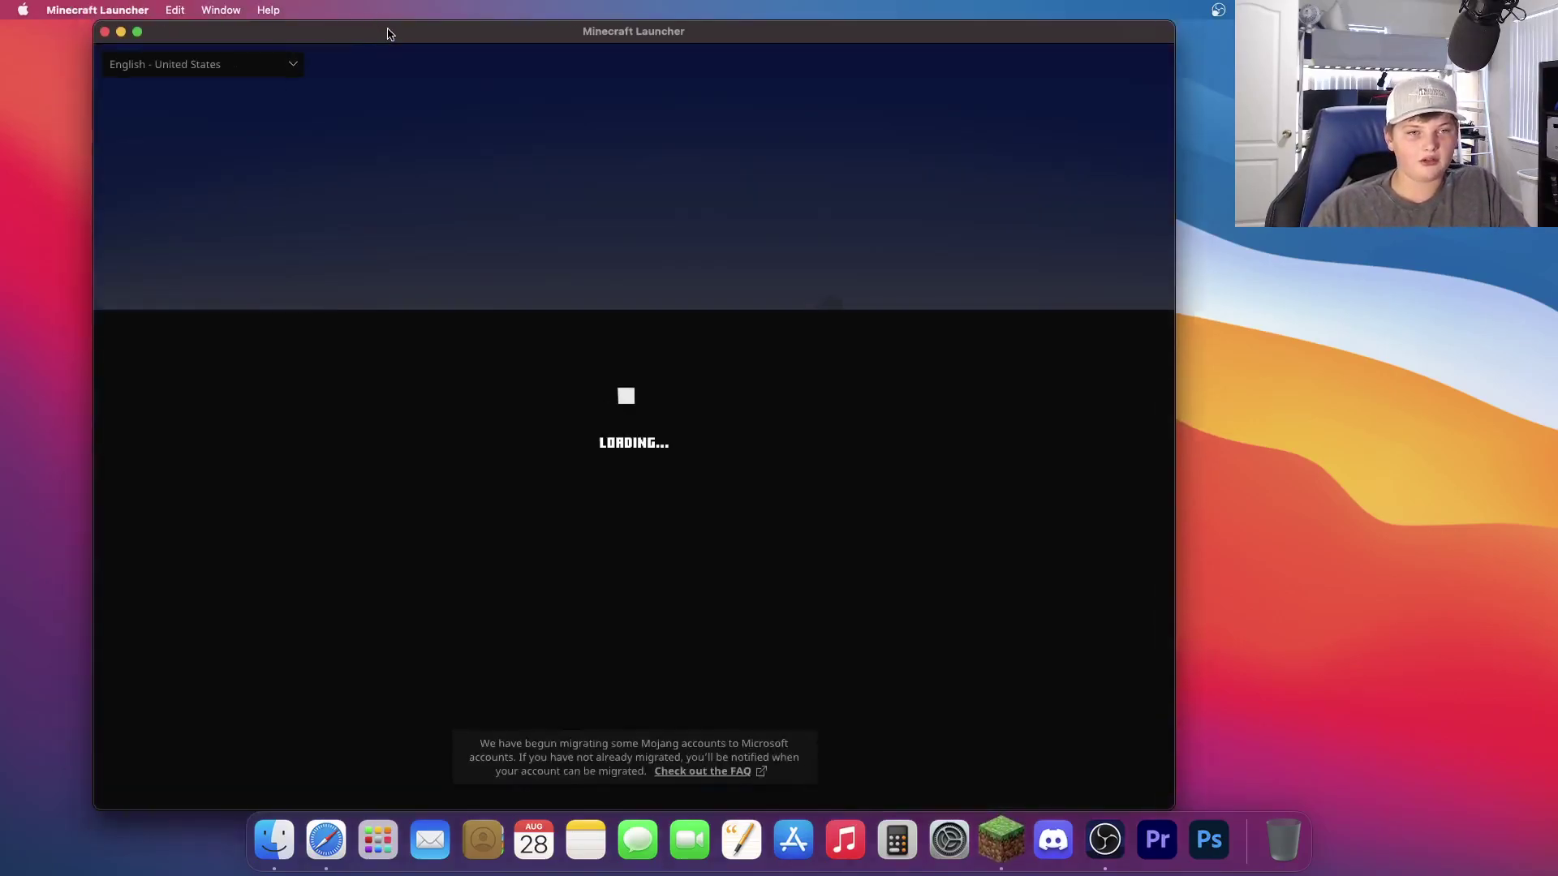
pyautogui.moveTo(387, 33); pyautogui.dragTo(394, 33)
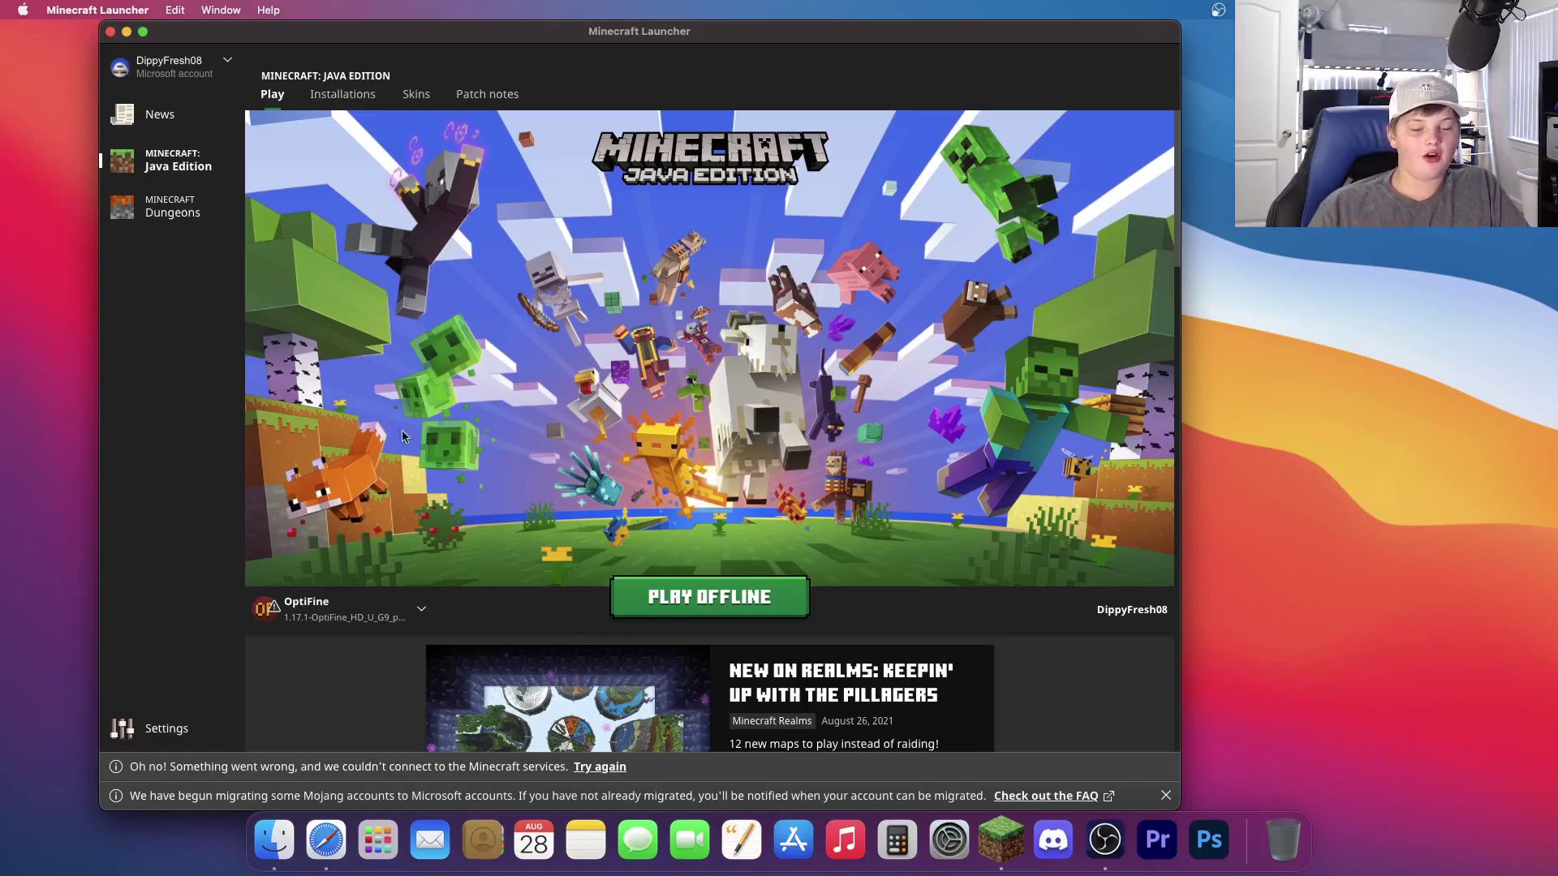
pyautogui.click(397, 609)
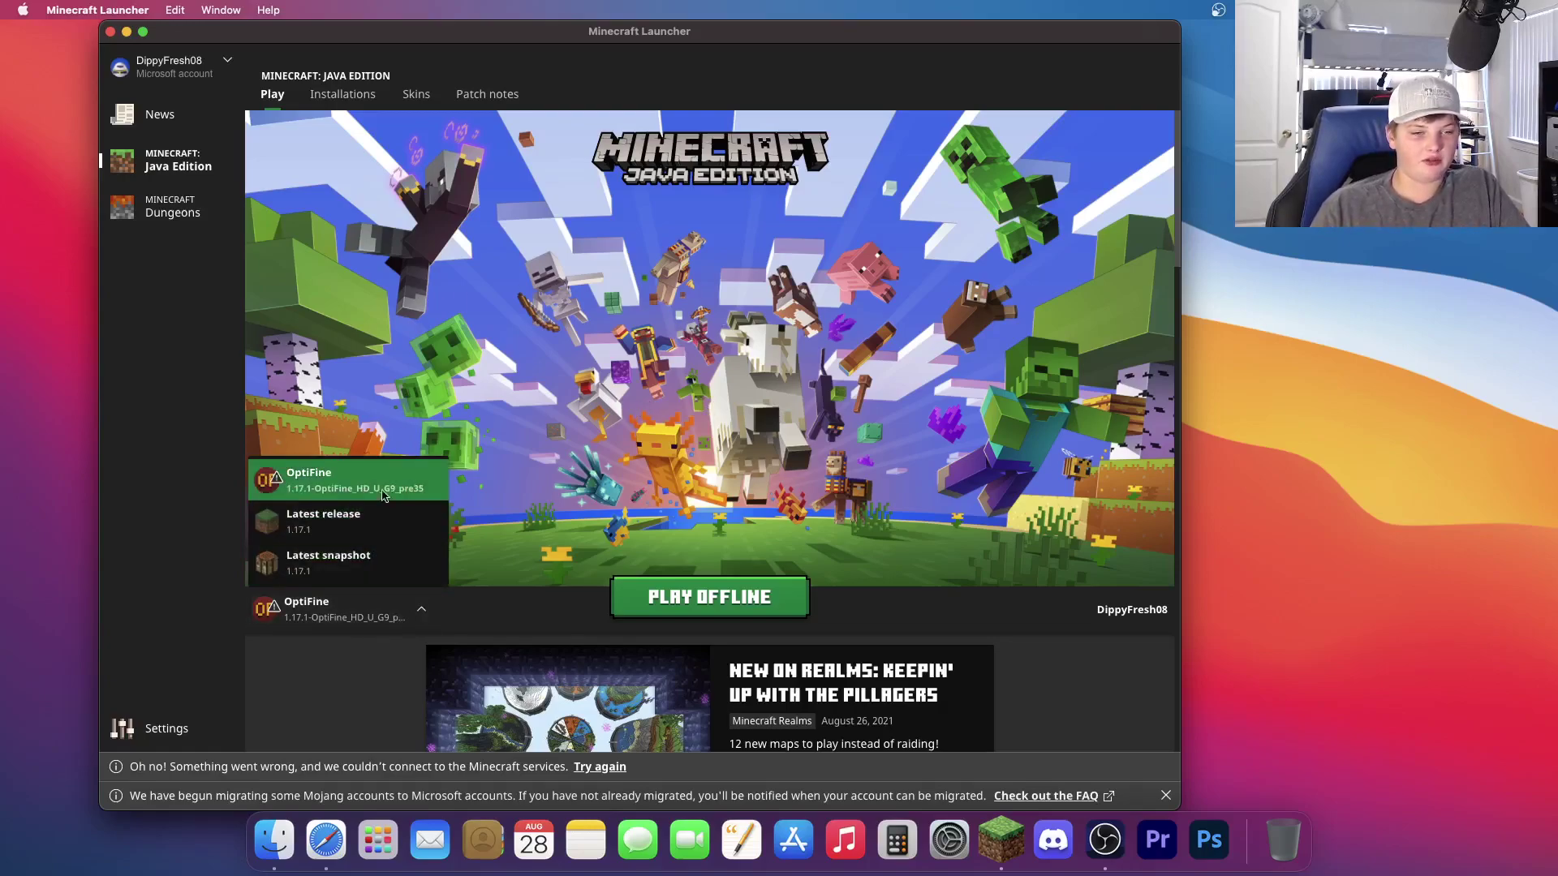
pyautogui.click(325, 479)
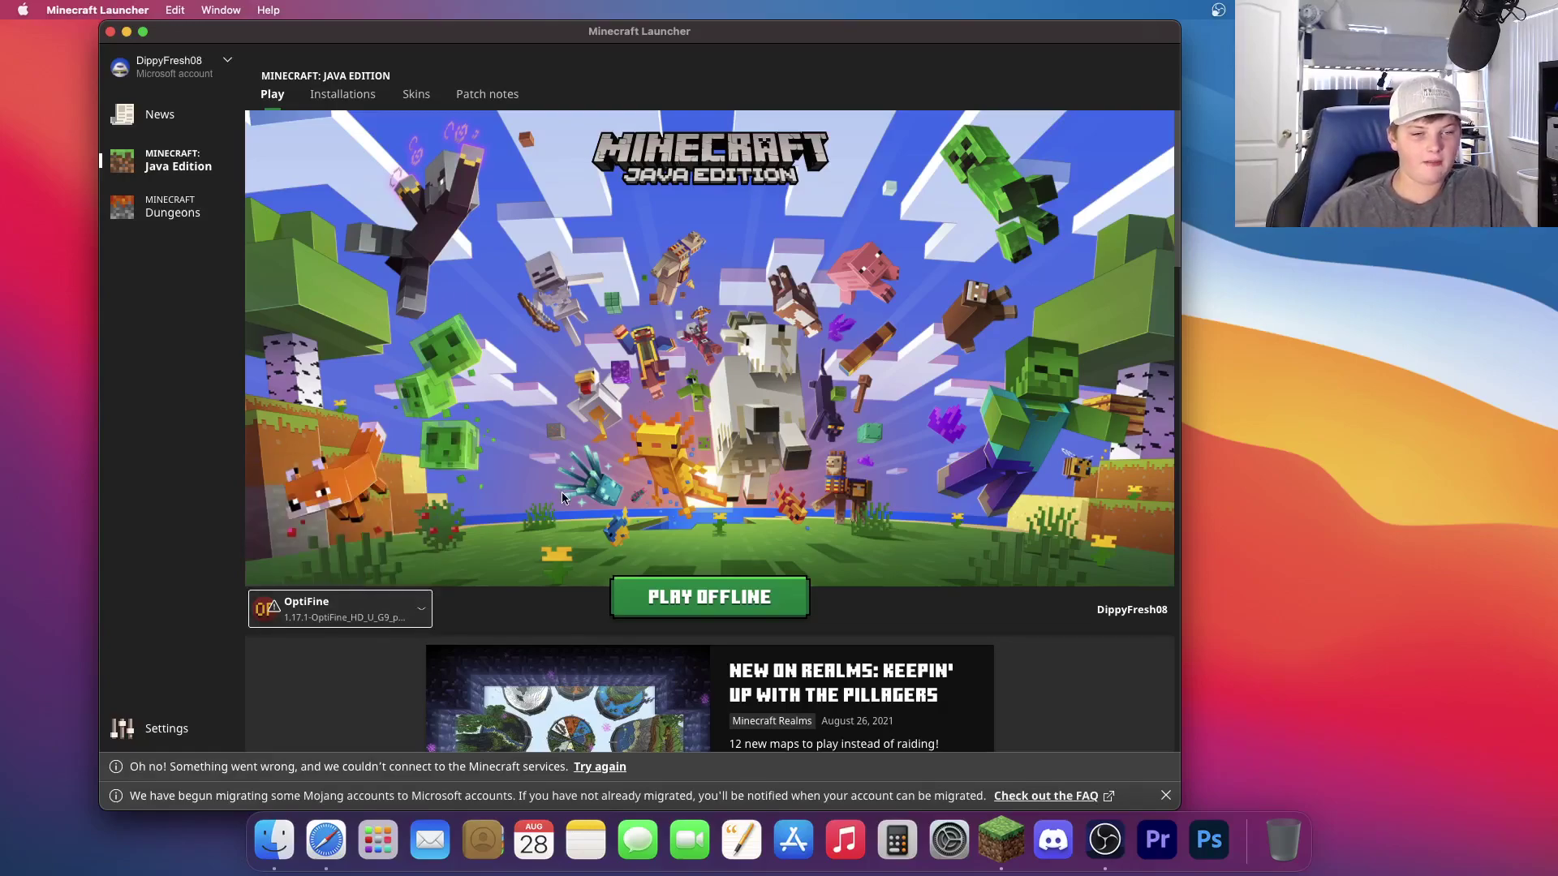
pyautogui.click(349, 97)
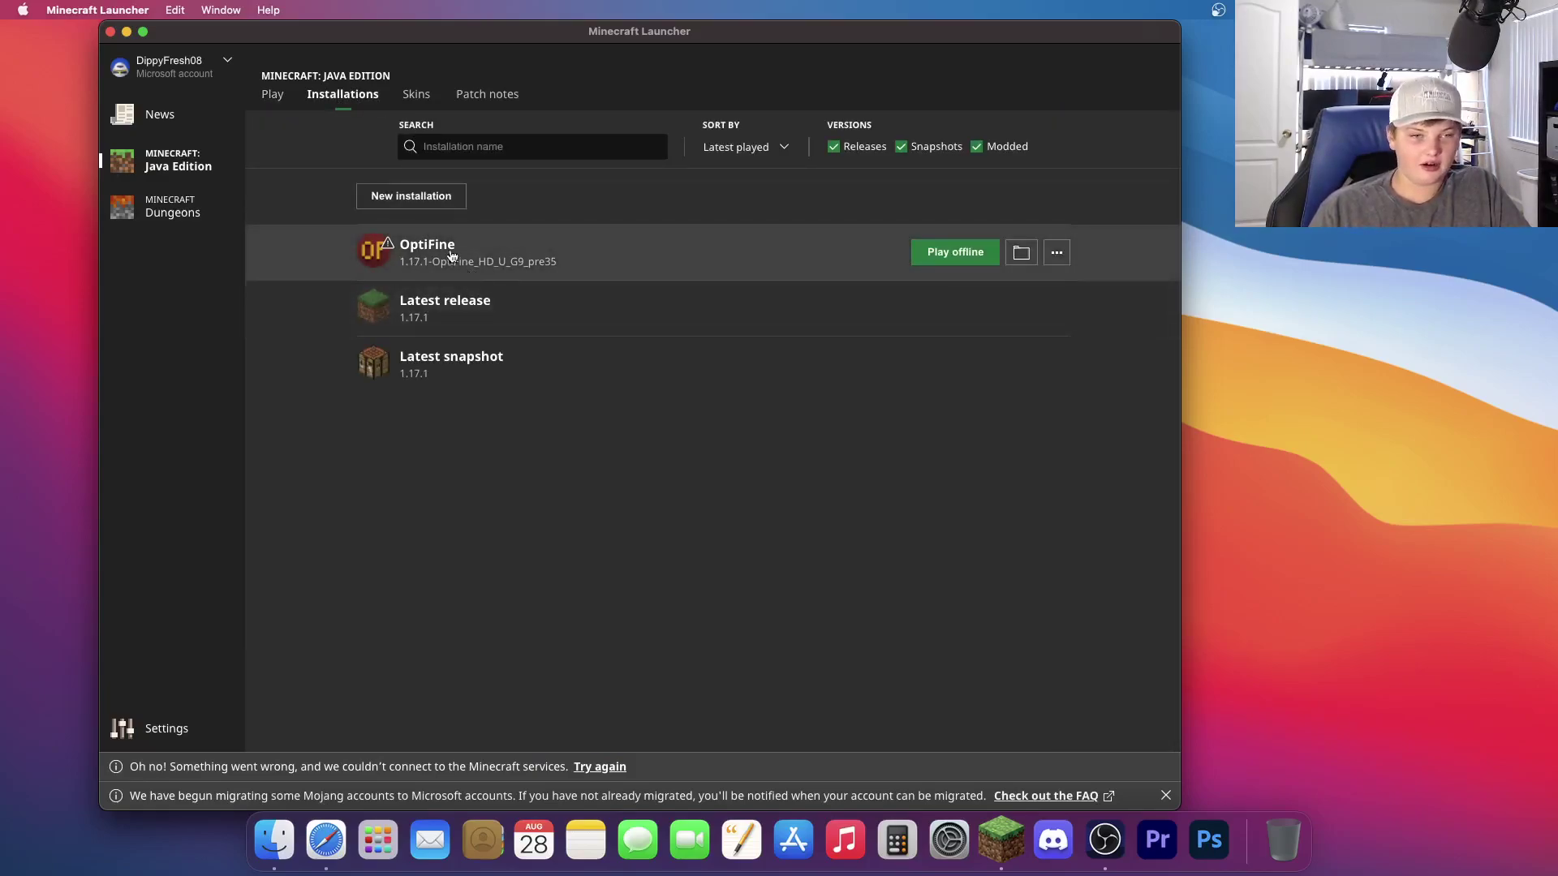
# Start a new installation using version 1.17.1-OptiFine_HD_U_G9_pre35
pyautogui.click(411, 196)
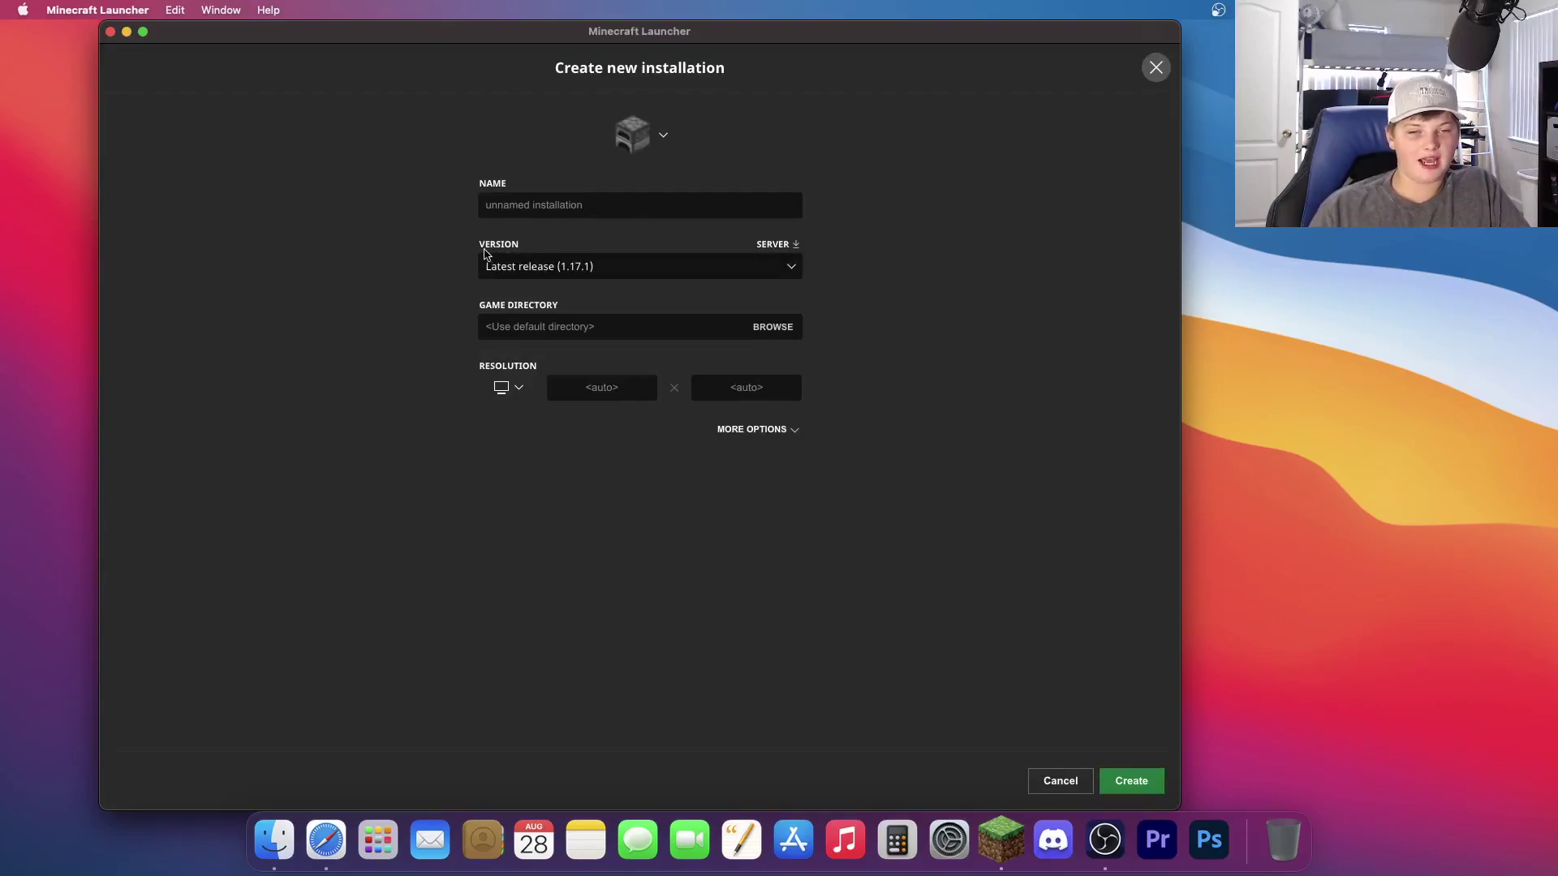
pyautogui.click(730, 267)
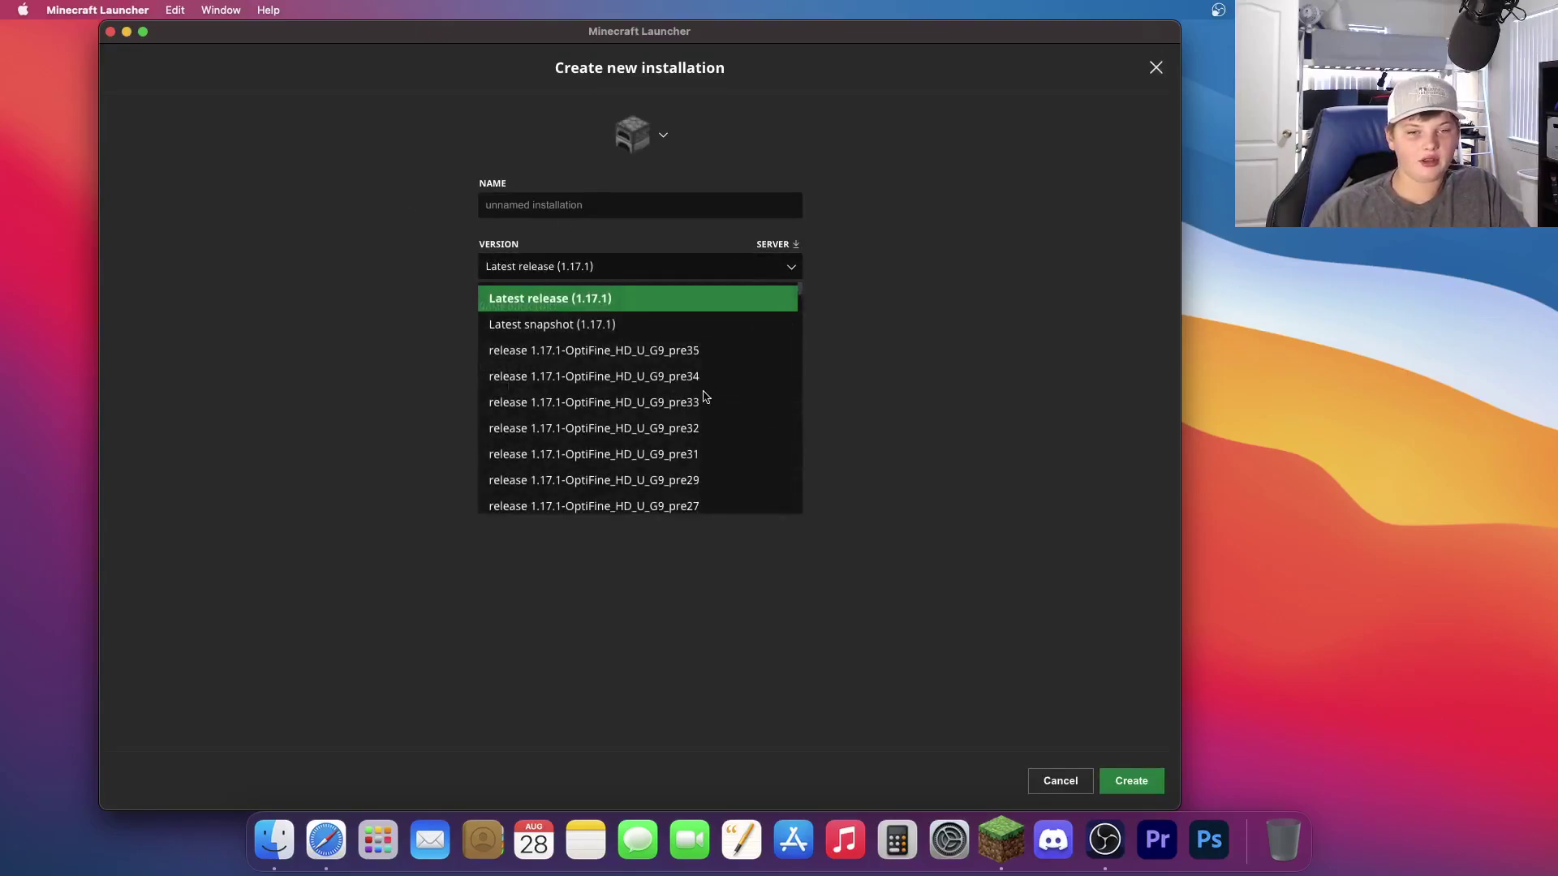
pyautogui.scroll(-3, 669, 373)
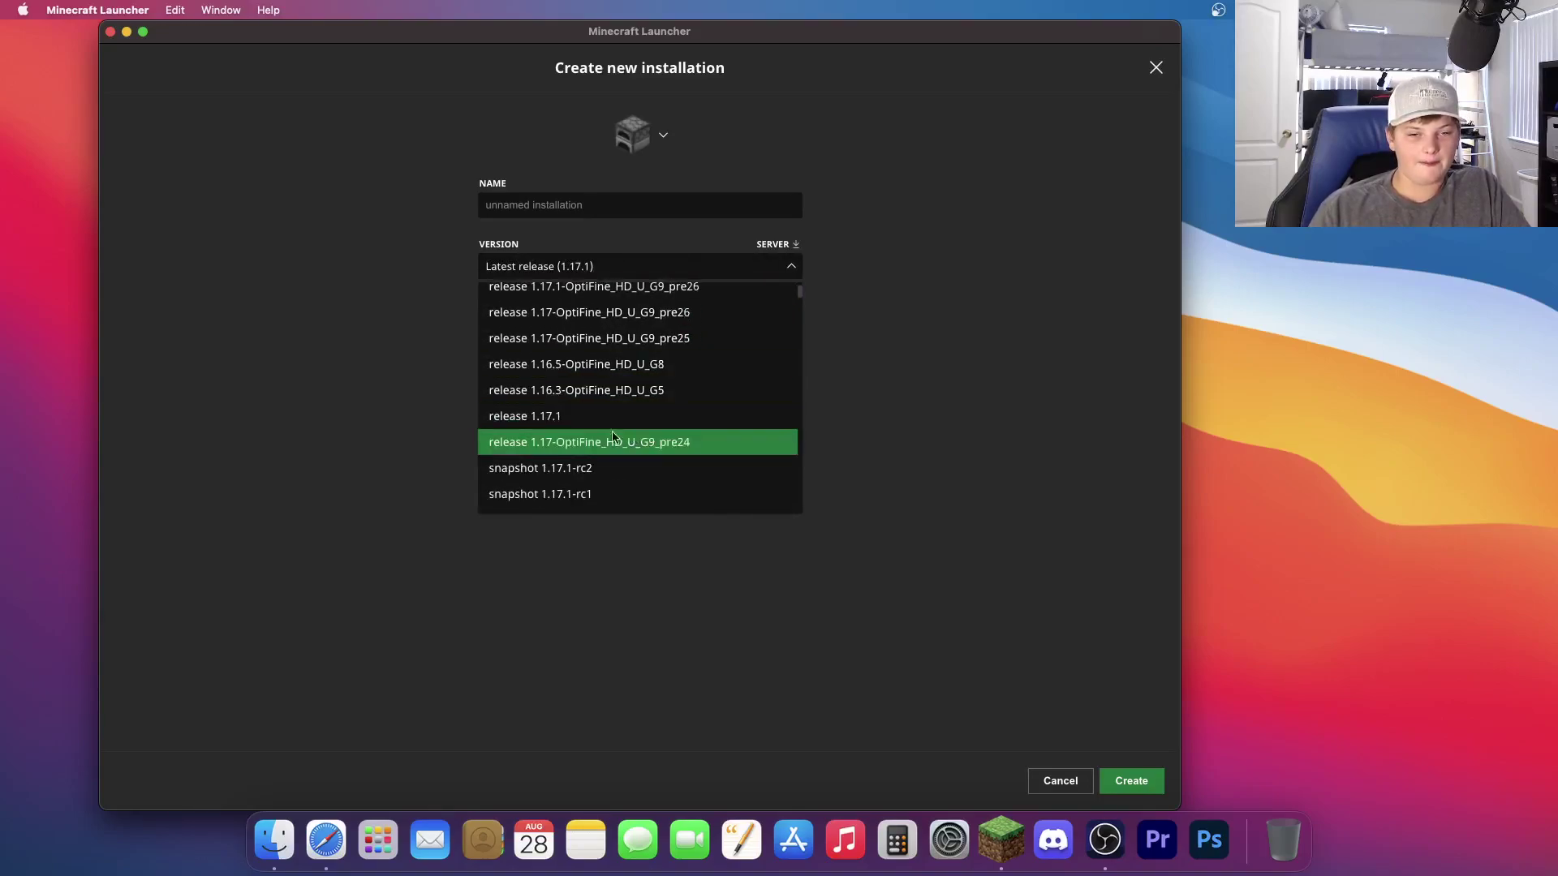
pyautogui.scroll(3, 665, 390)
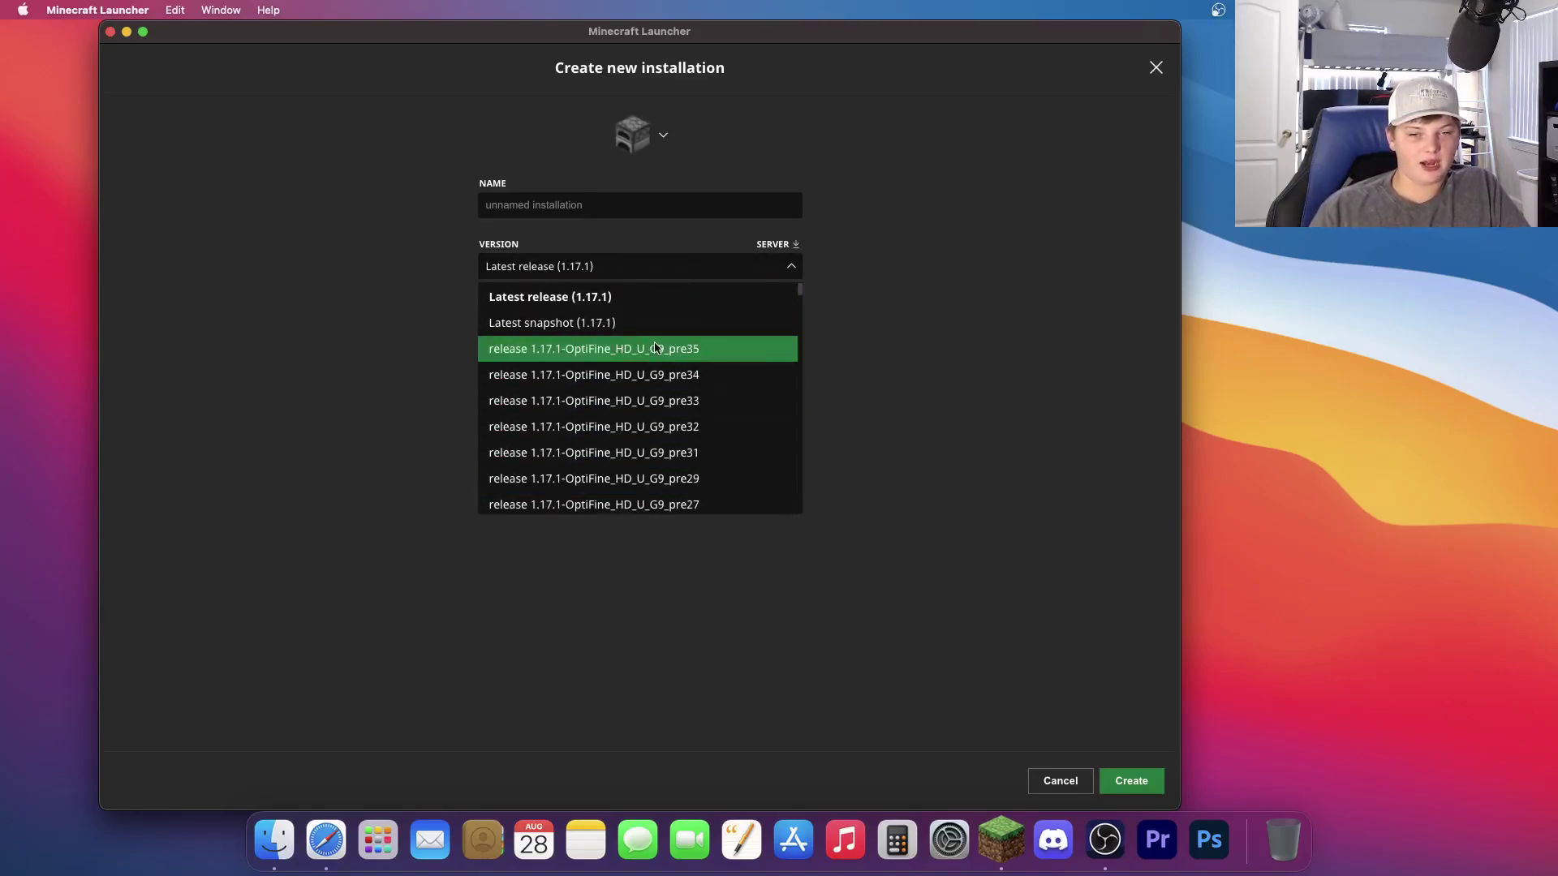
pyautogui.click(657, 348)
# Name the installation 'Whatever you want' and create it
pyautogui.click(625, 197)
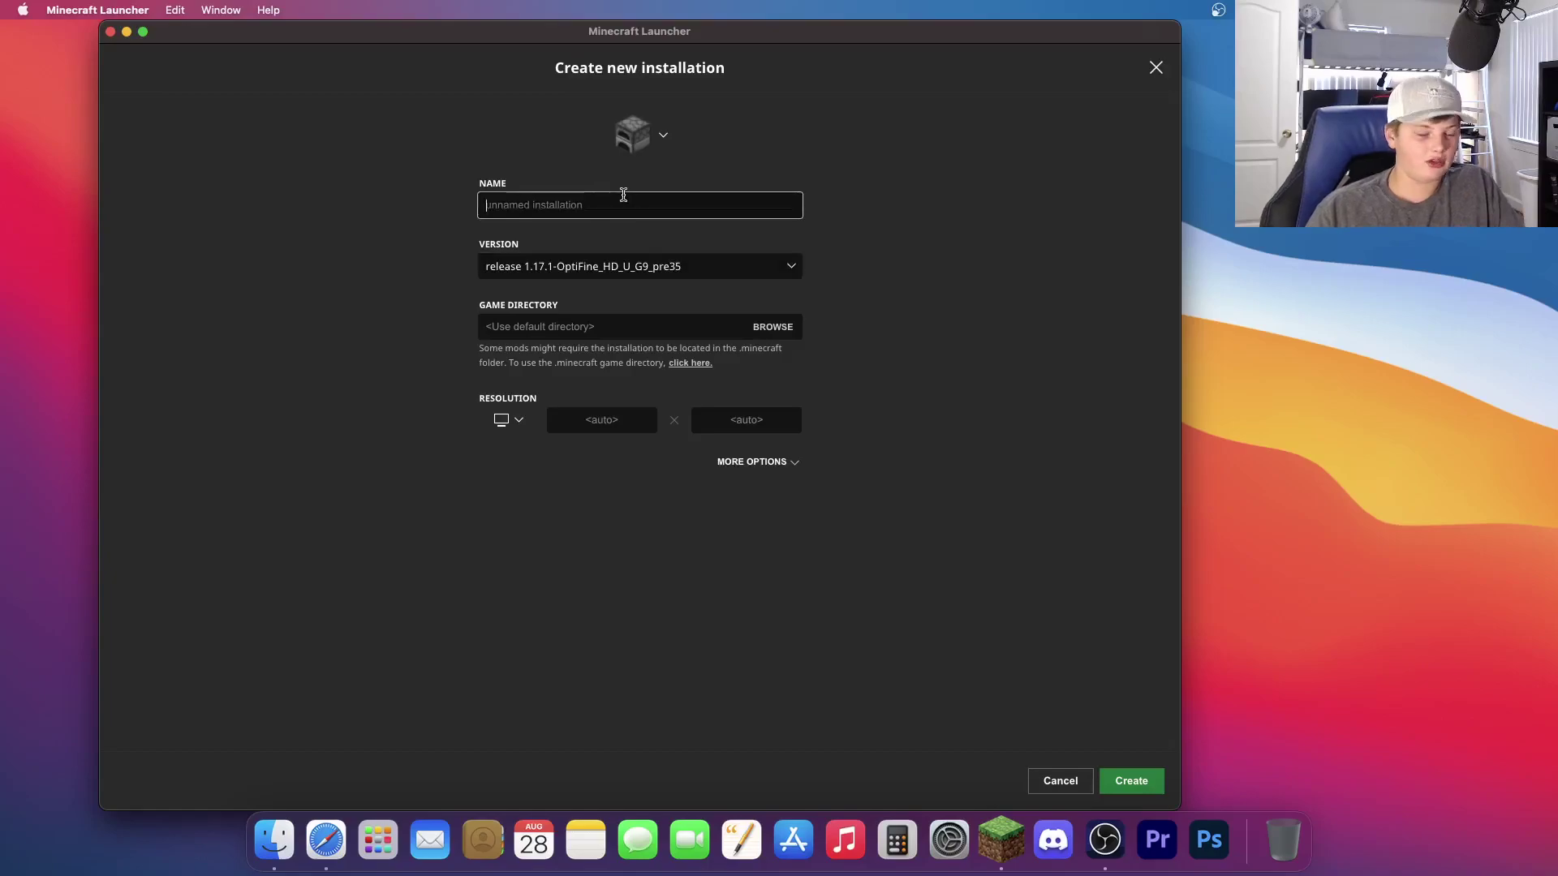
pyautogui.write('Whateve')
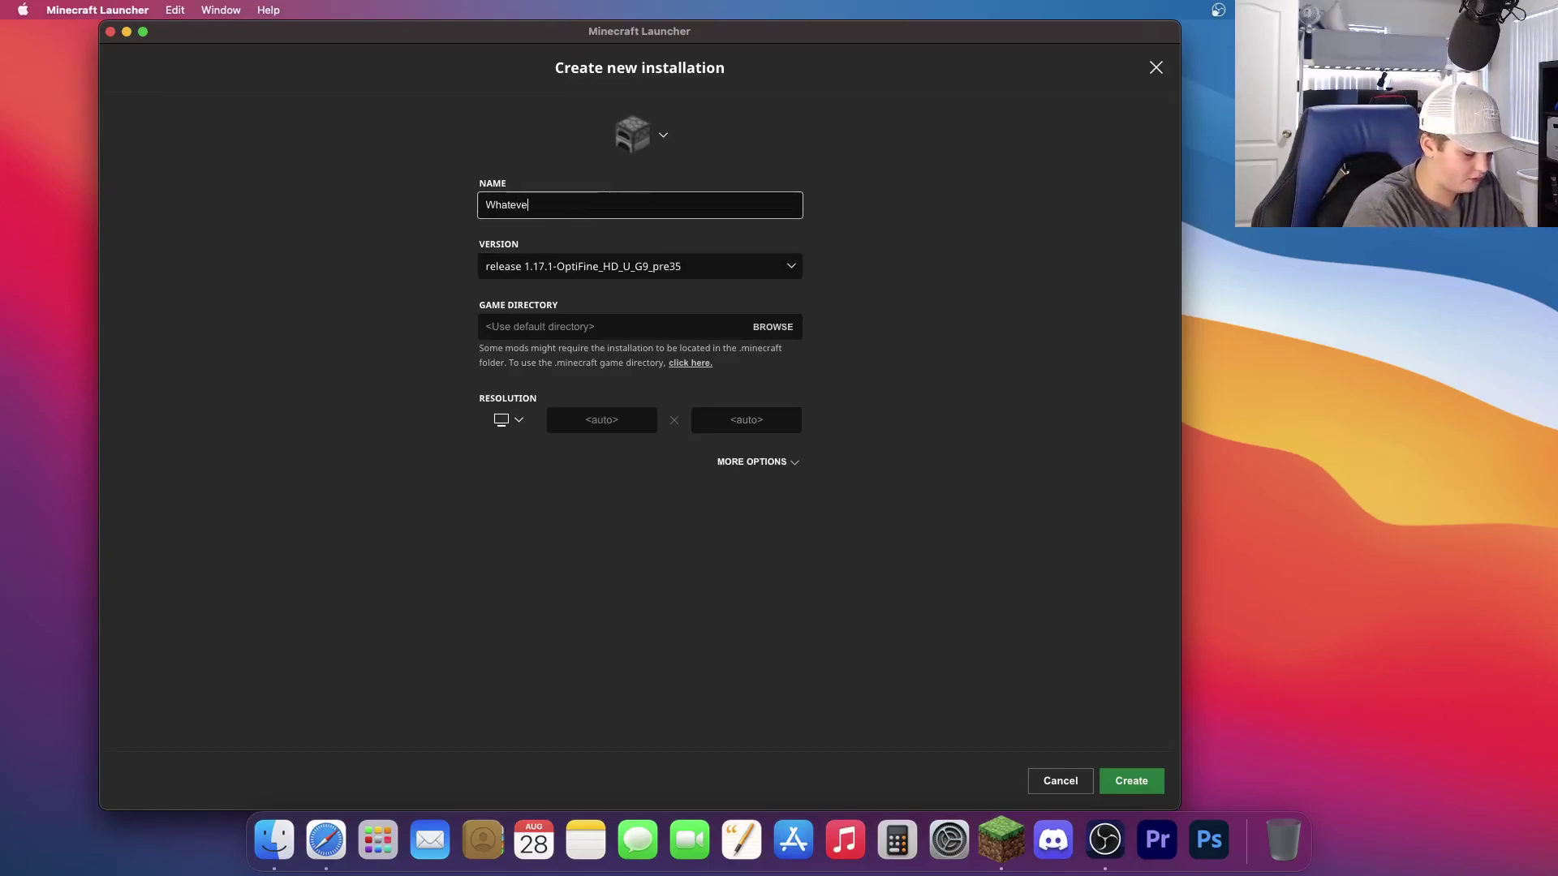
pyautogui.write('ant')
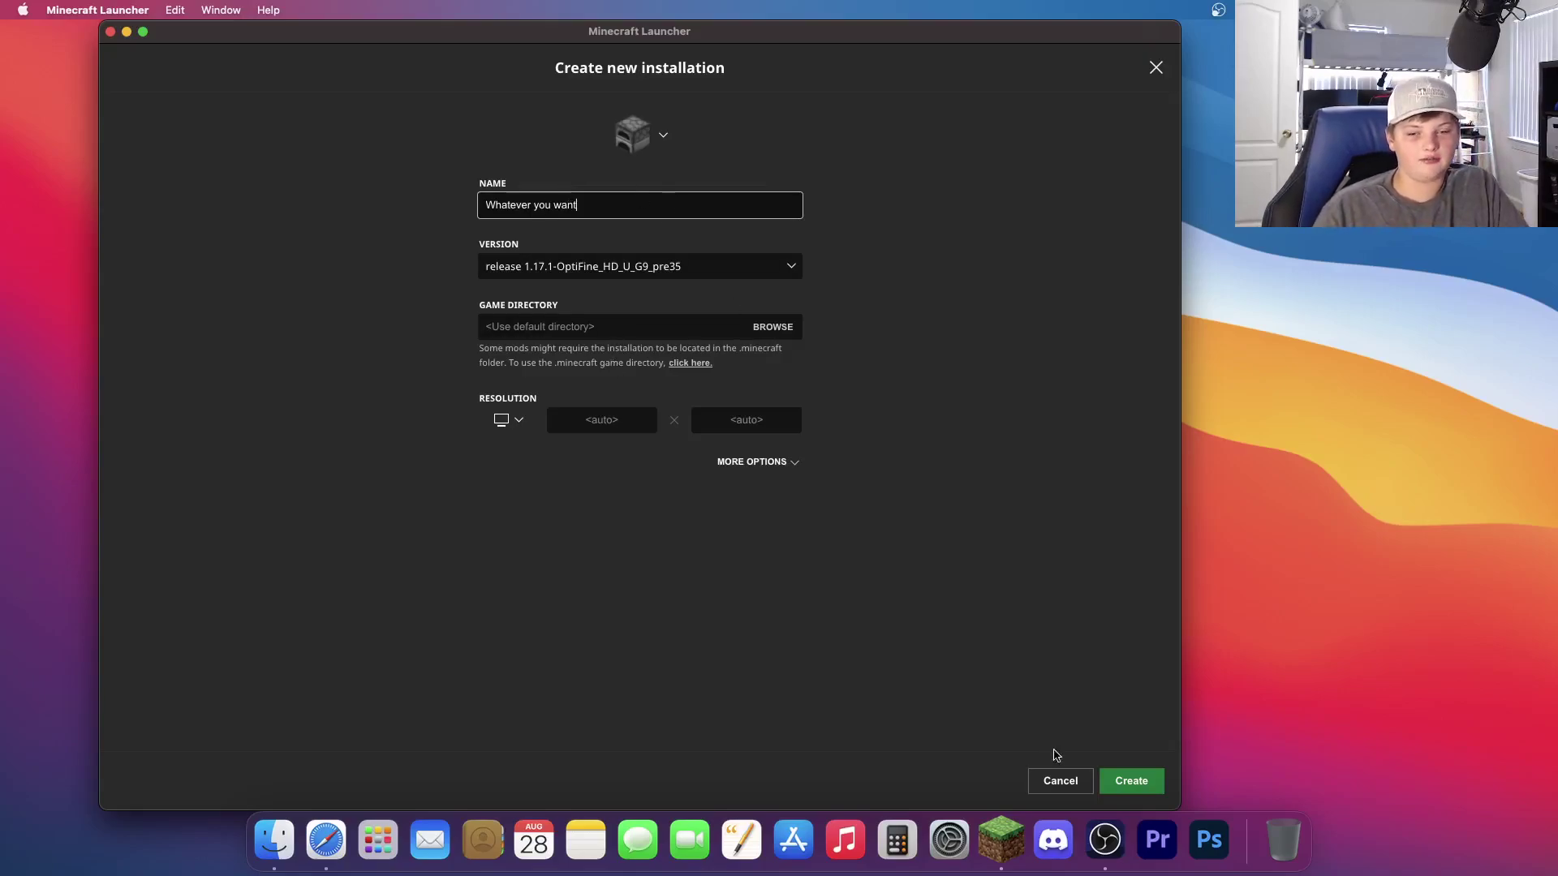
pyautogui.click(1138, 782)
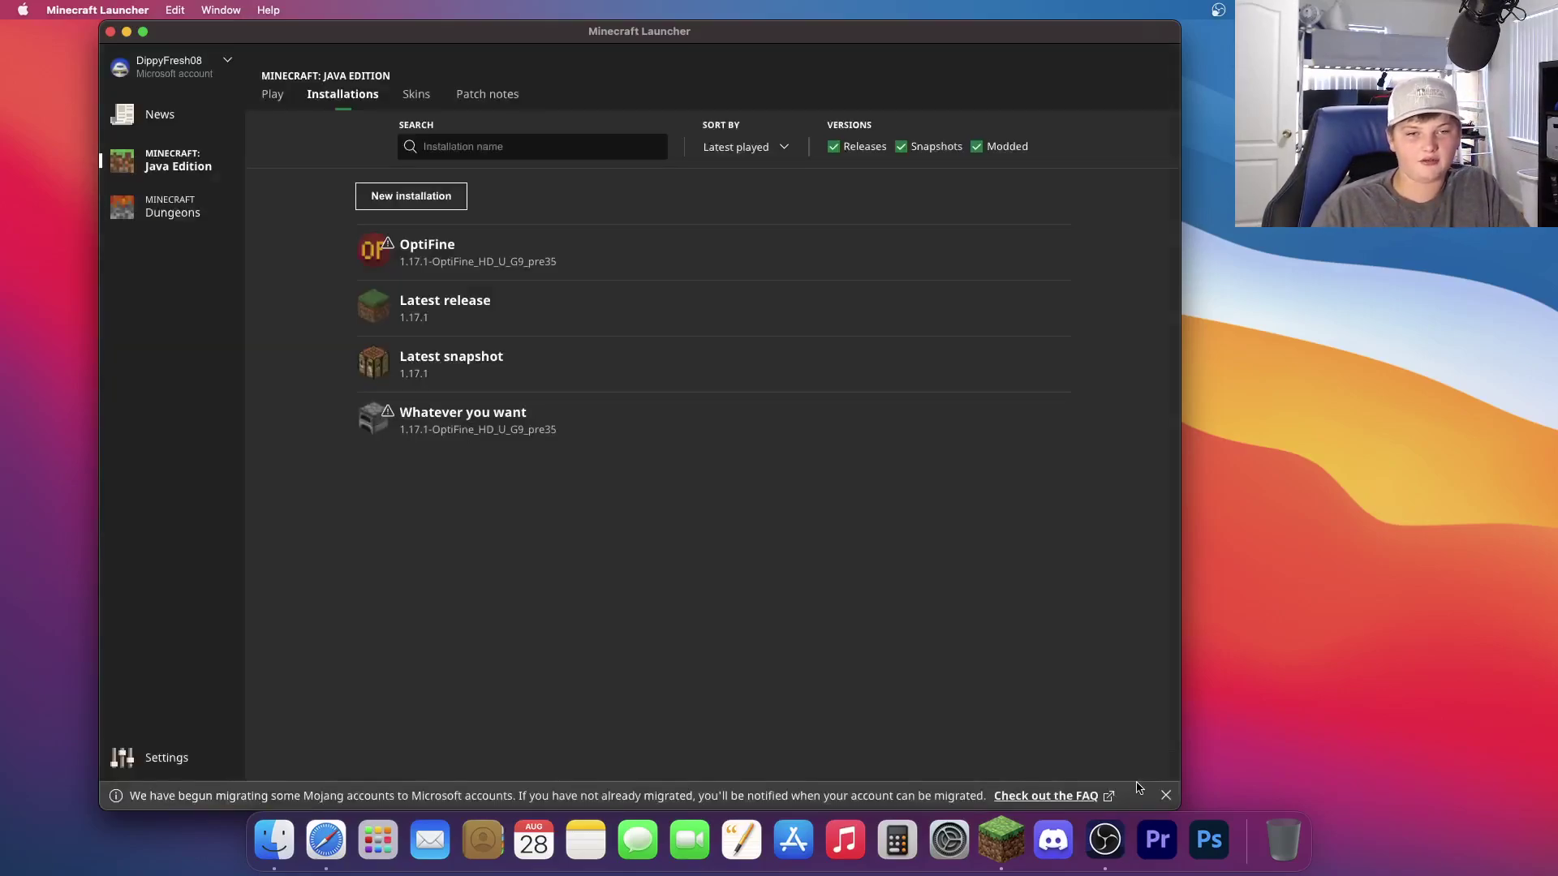